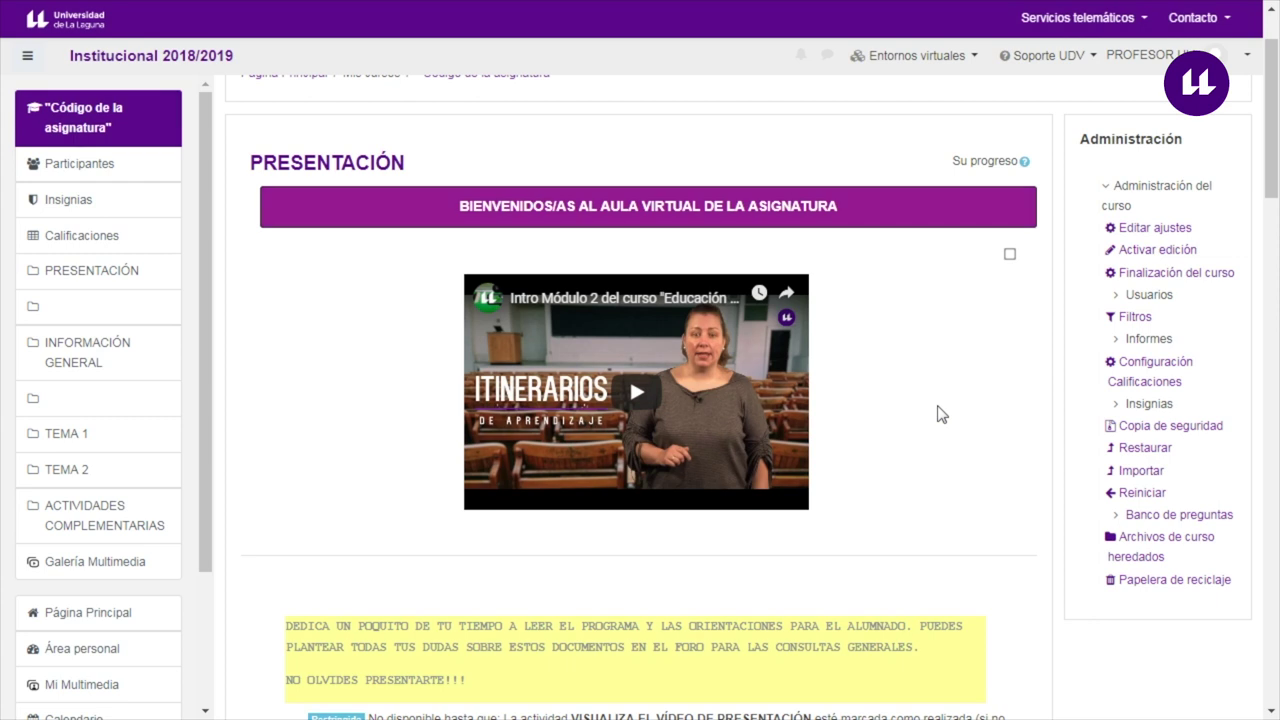
Check the Rastreo de finalización option in the course settings and leave the form without saving.
scroll(940, 413, "up", 2)
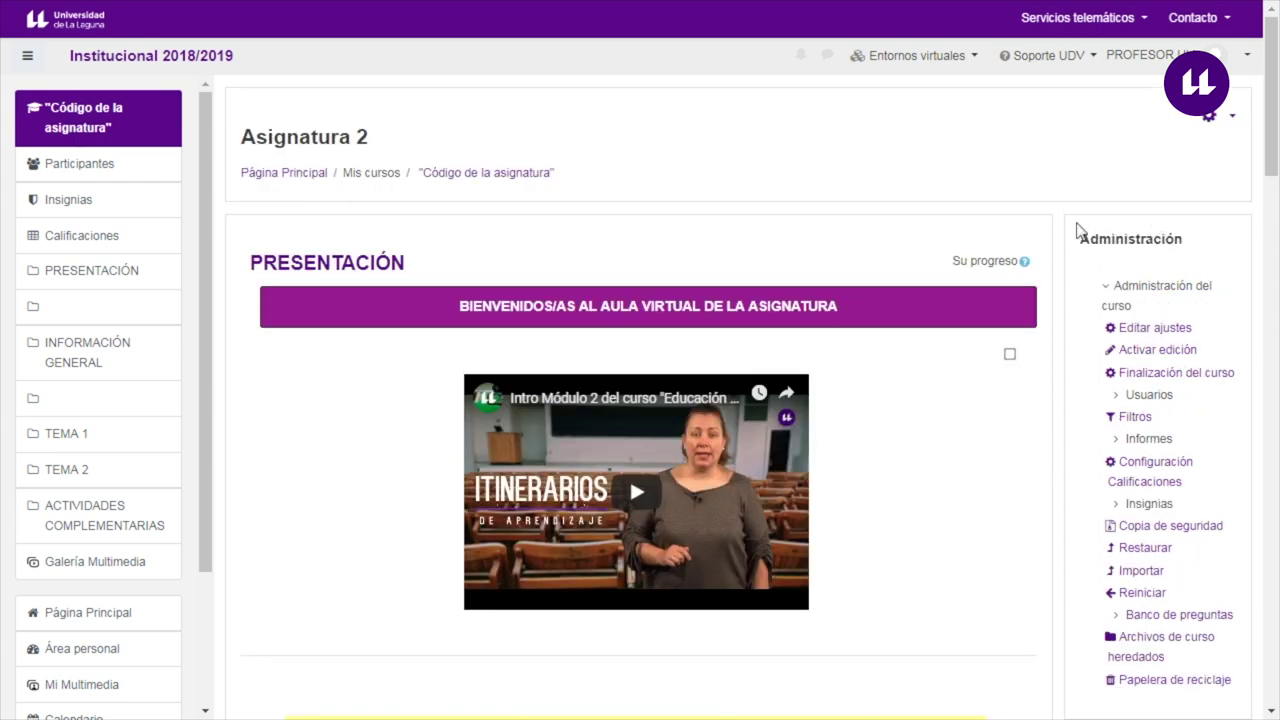
left_click(1150, 329)
scroll(898, 500, "down", 9)
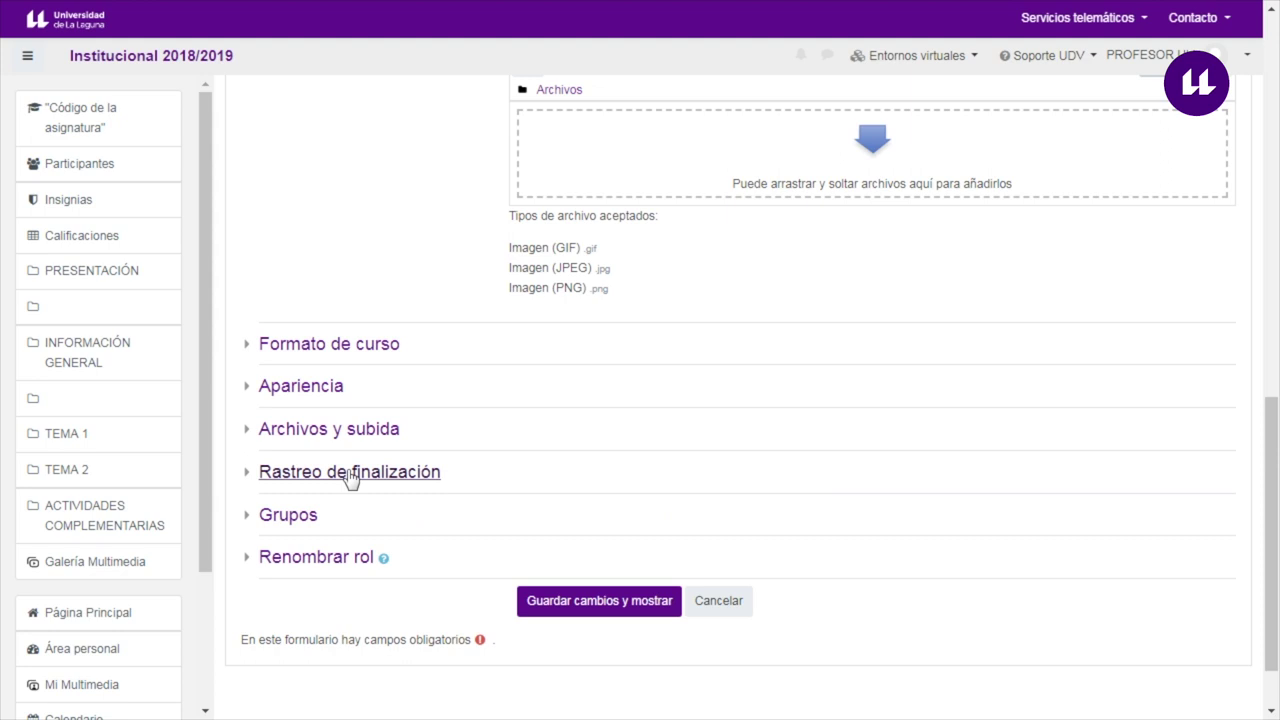
left_click(347, 473)
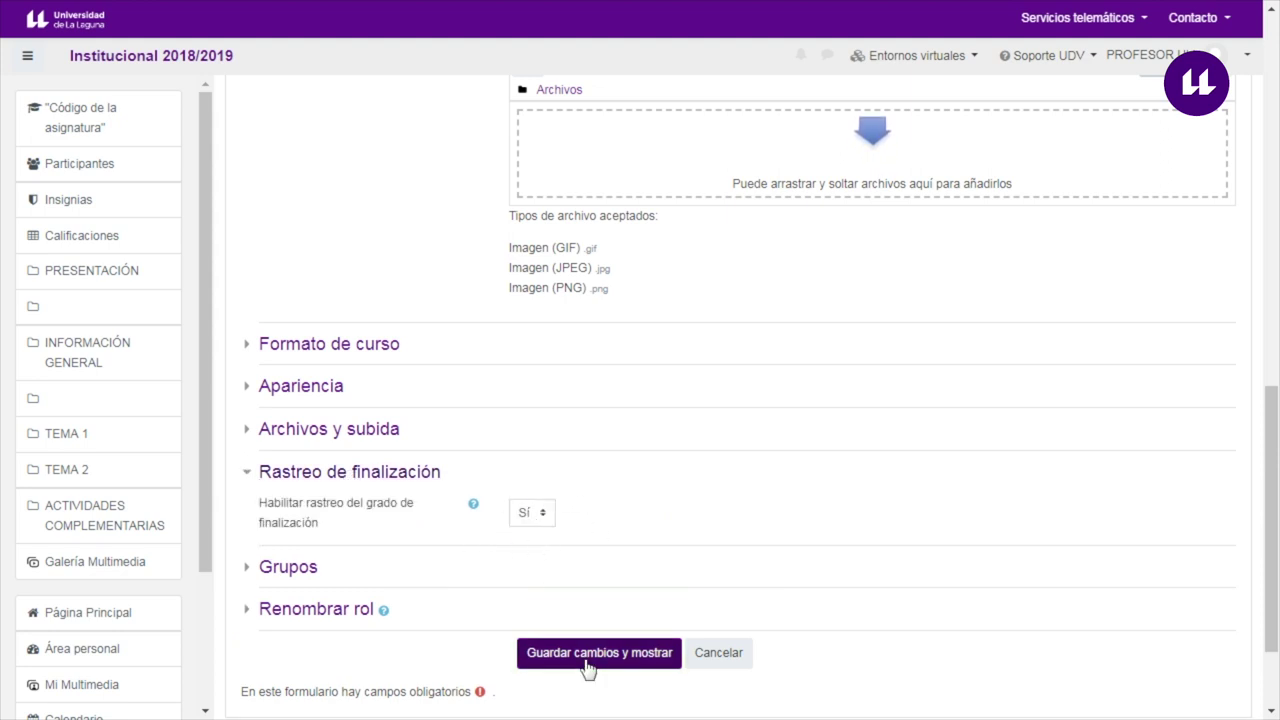
left_click(718, 655)
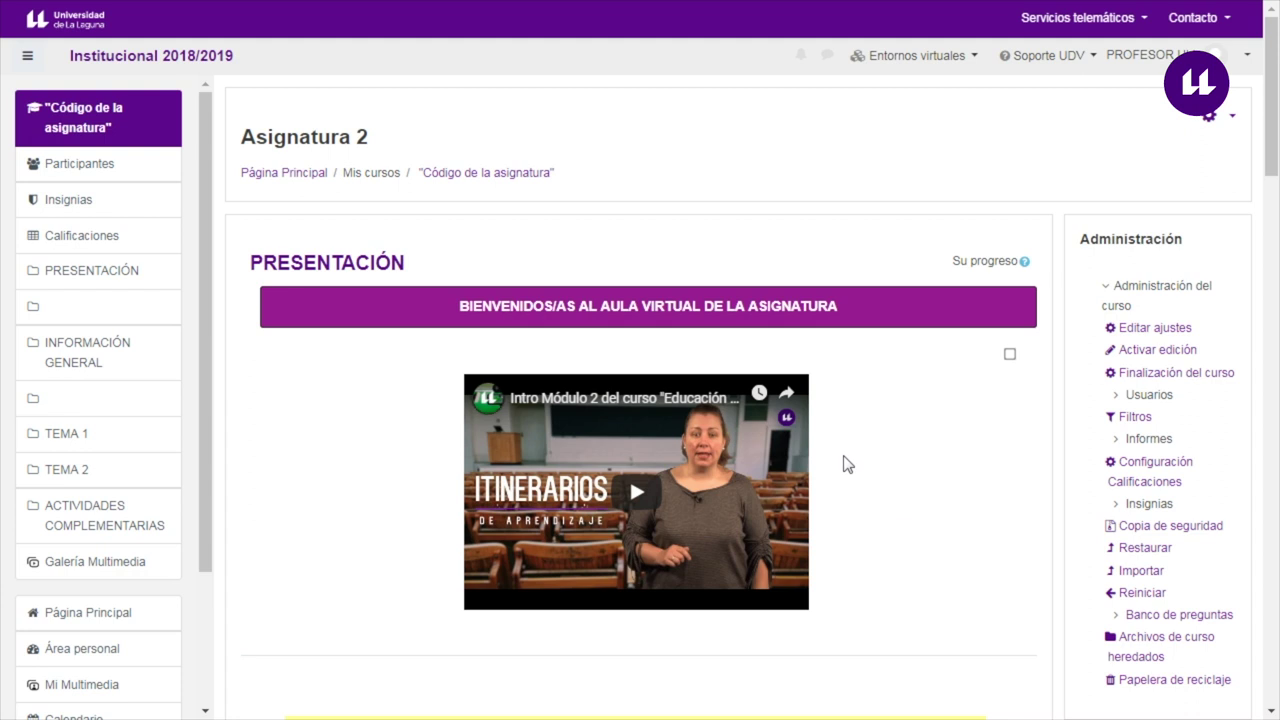
Open the course completion settings and examine the Actividades finalizadas condition and the other available completion conditions.
scroll(837, 469, "down", 6)
scroll(947, 497, "up", 7)
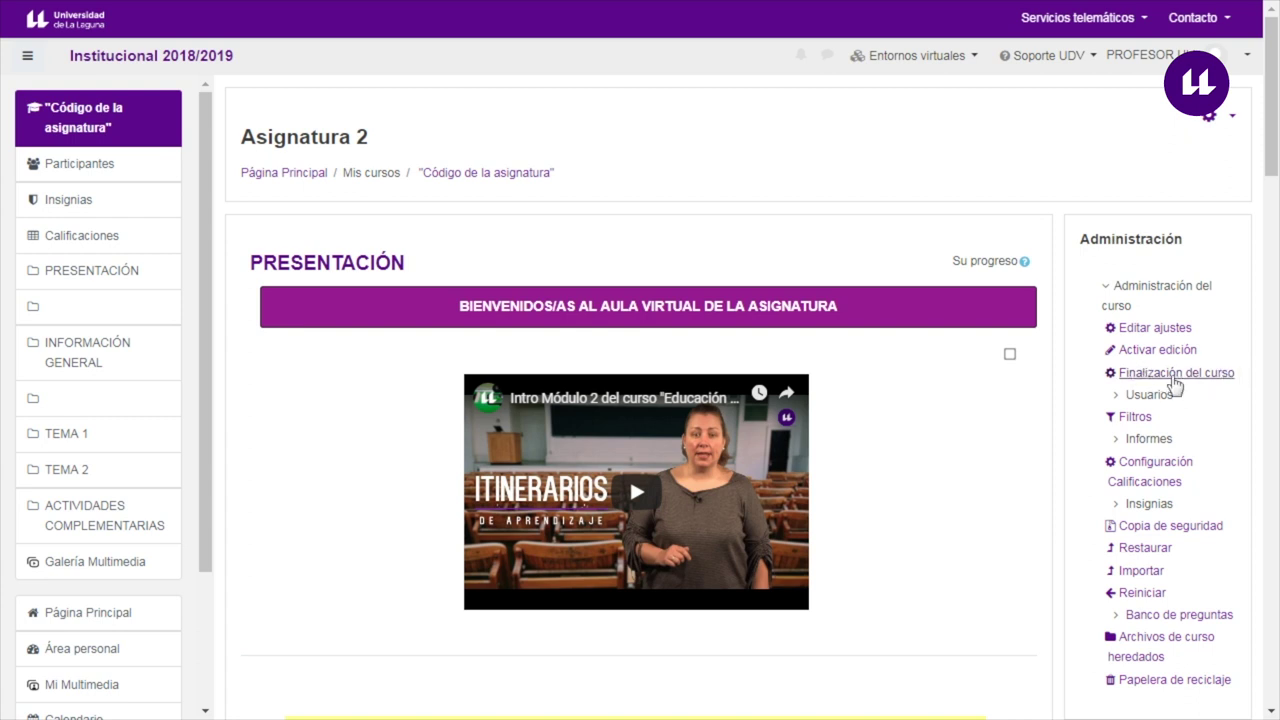
left_click(1177, 385)
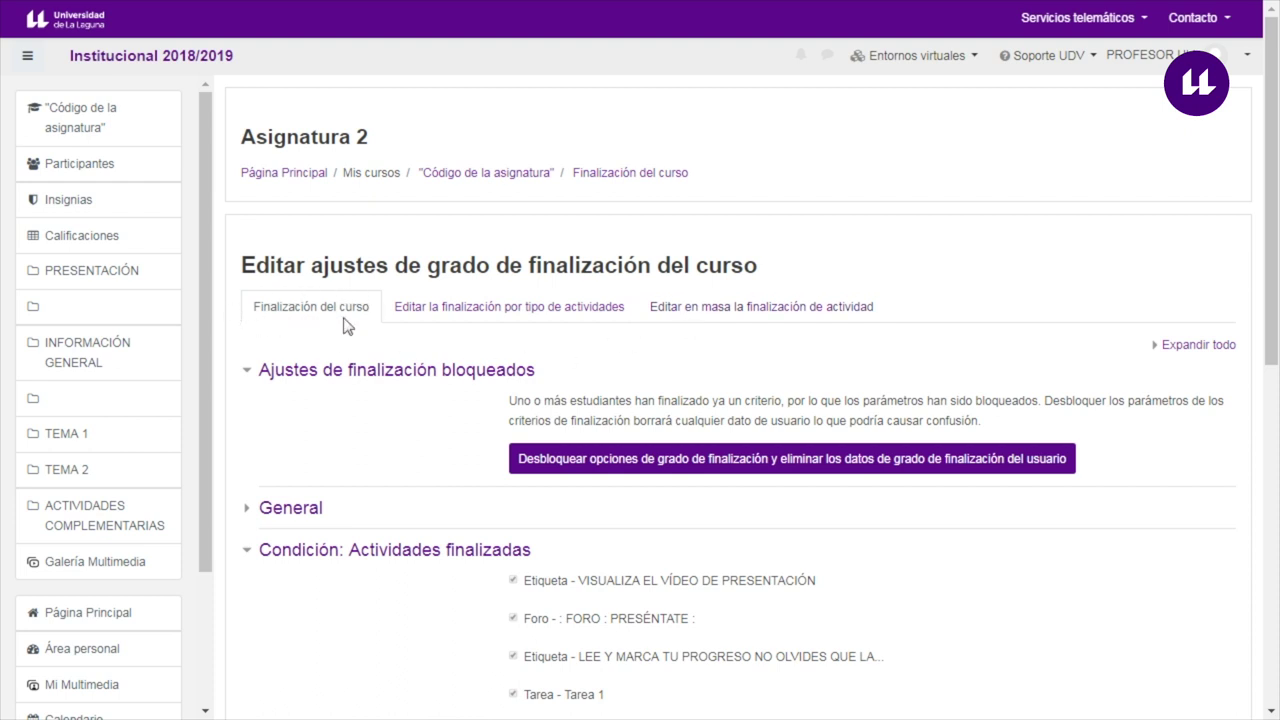
scroll(396, 447, "down", 1)
scroll(396, 447, "down", 2)
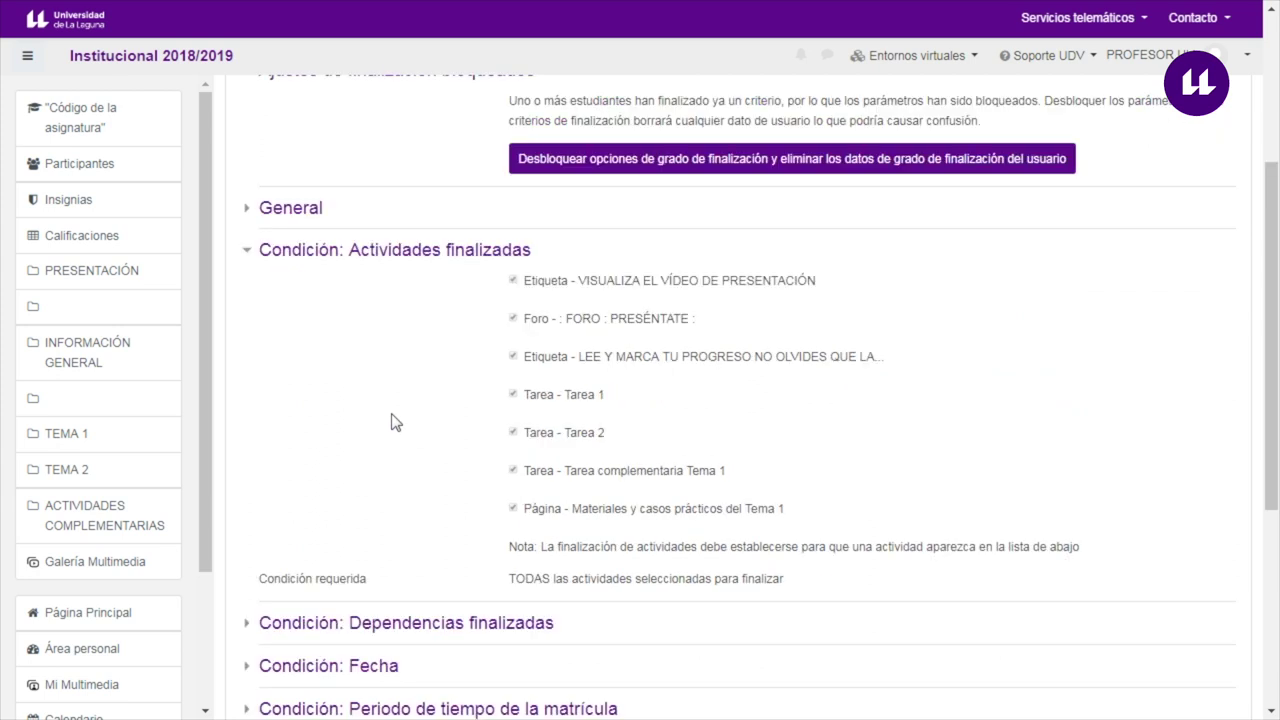
scroll(385, 400, "up", 1)
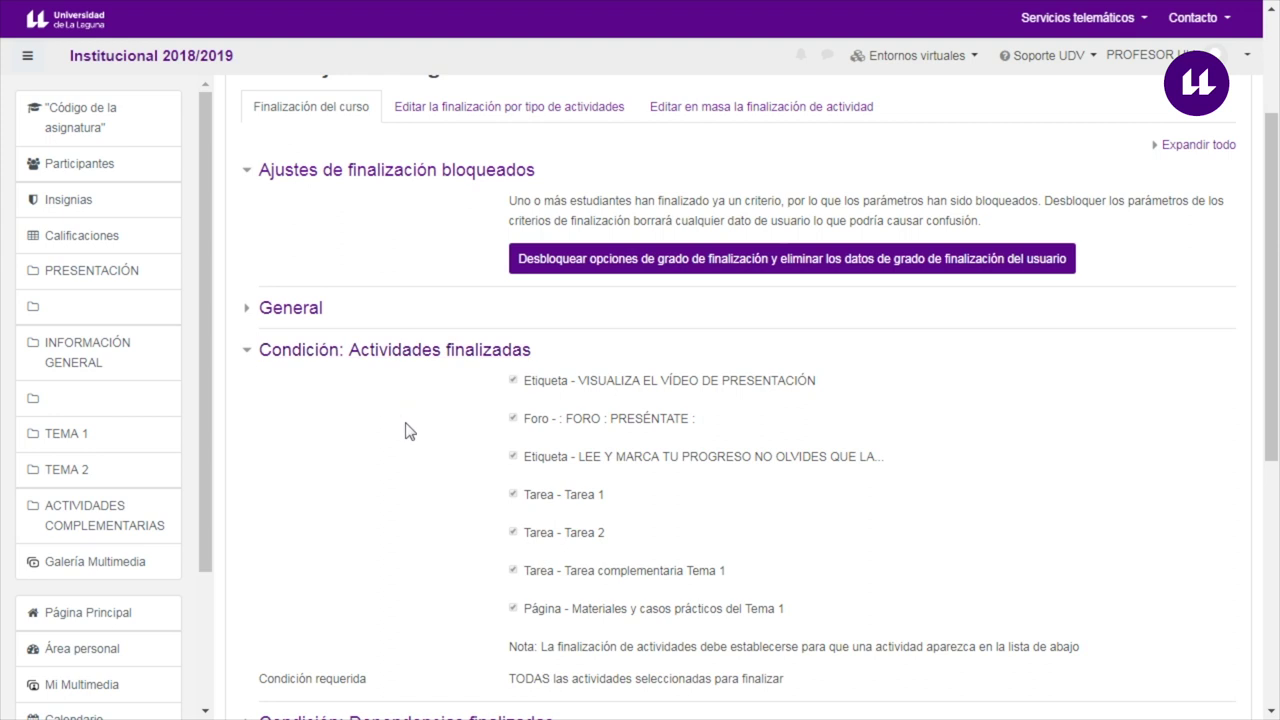
scroll(405, 431, "down", 1)
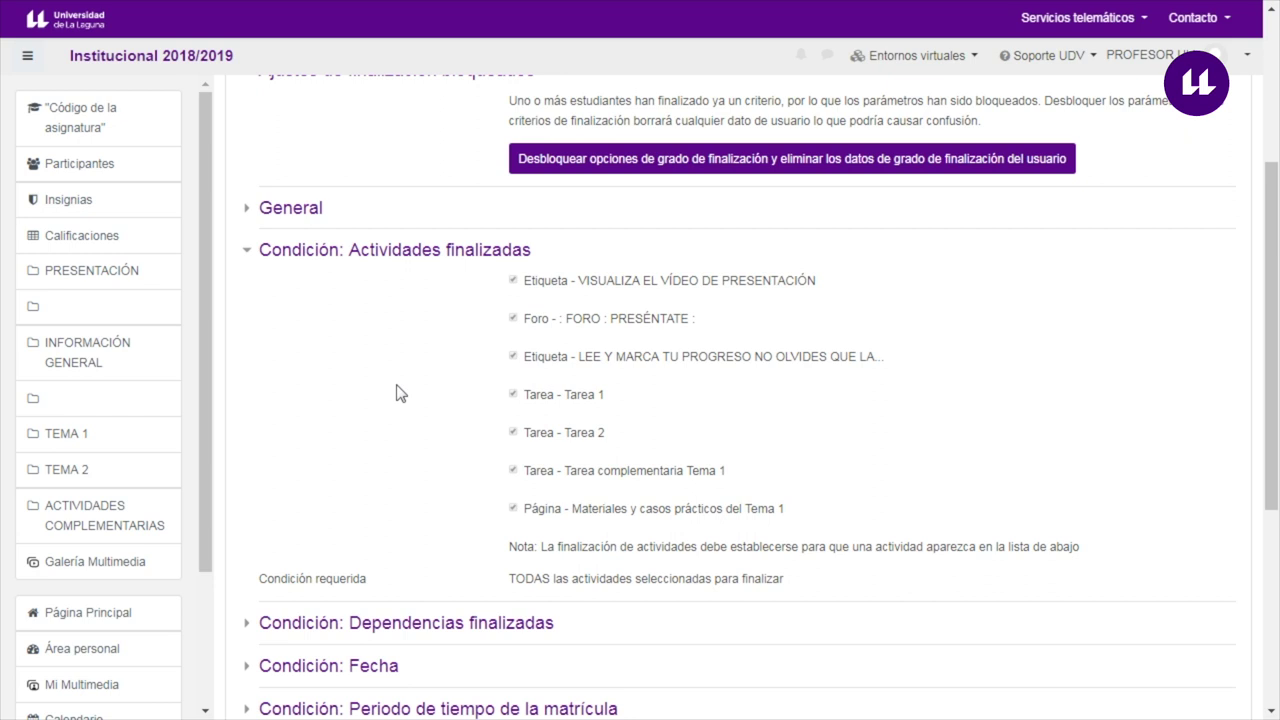
scroll(396, 392, "down", 2)
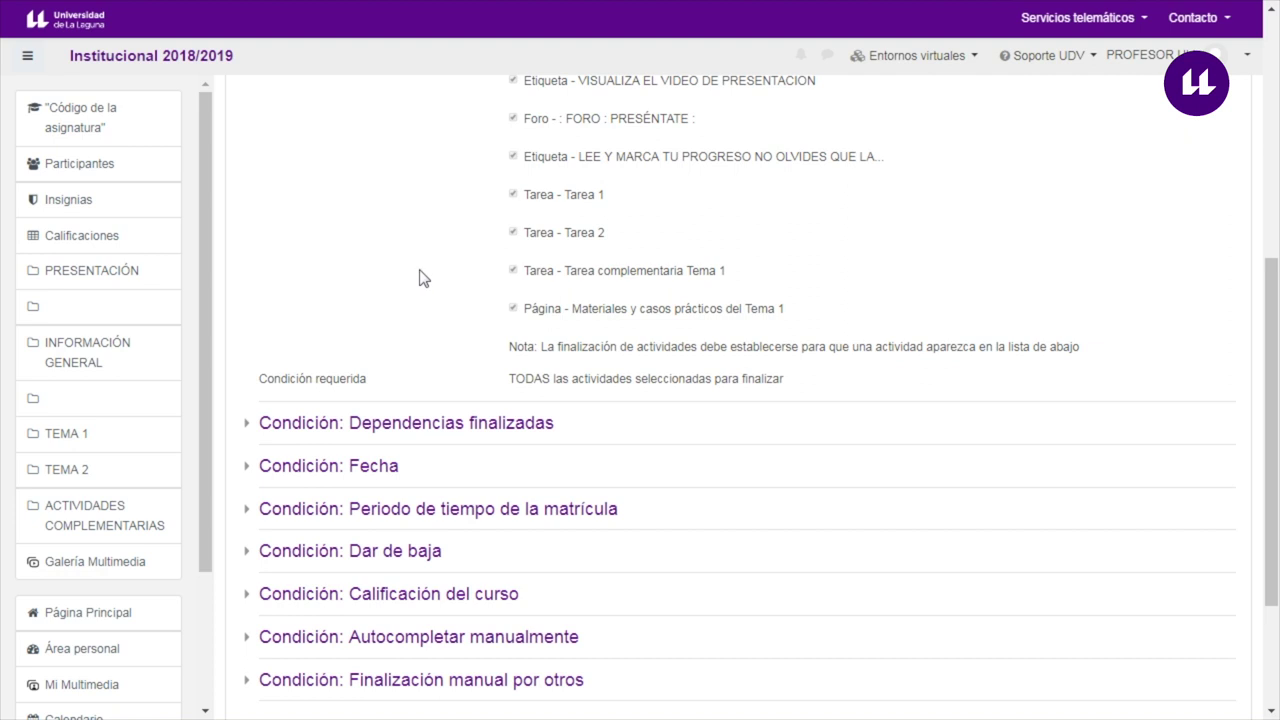
scroll(420, 277, "down", 2)
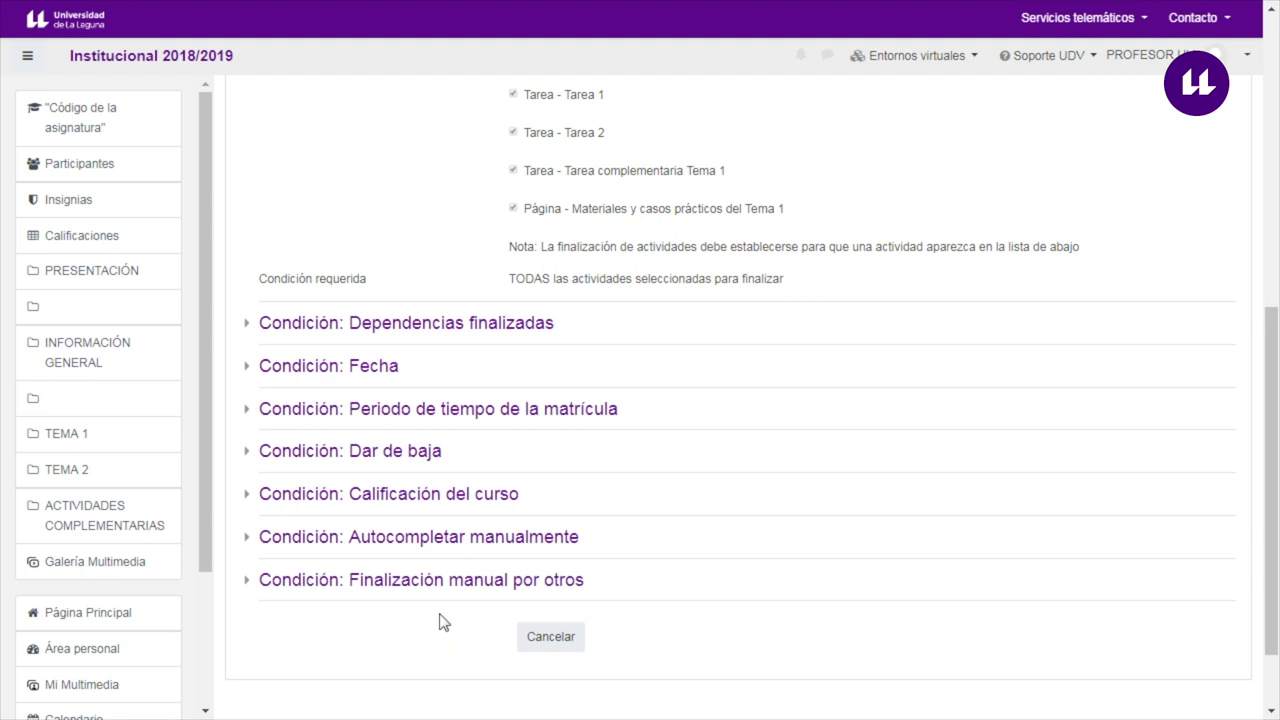
scroll(439, 622, "up", 3)
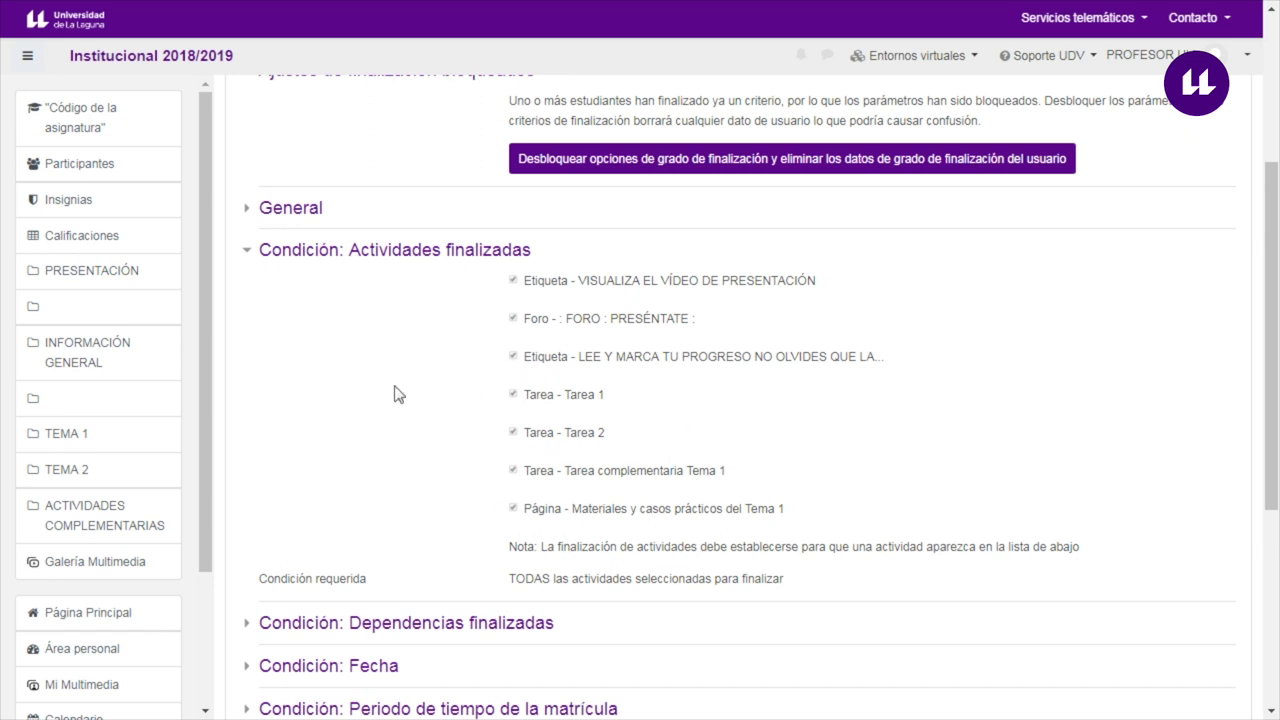
scroll(394, 393, "up", 3)
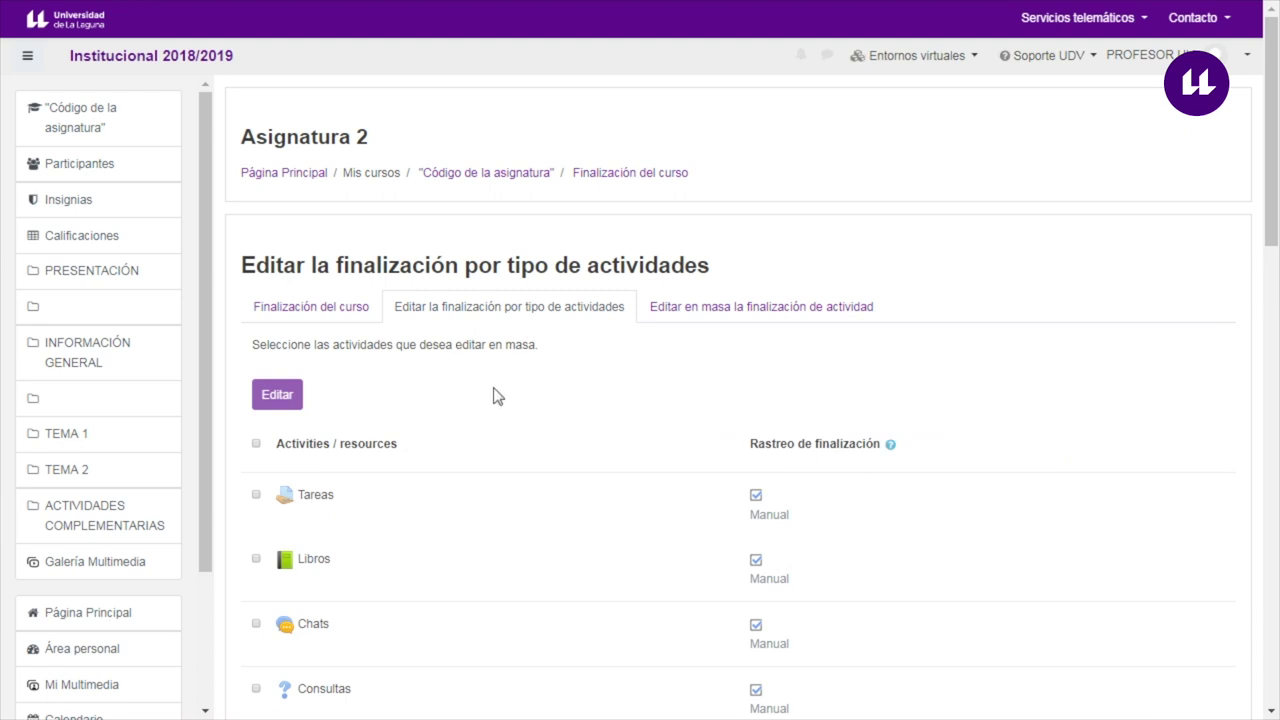
Review the completion tracking assigned to each activity type under Editar la finalización por tipo de actividades.
scroll(521, 424, "down", 1)
scroll(521, 424, "down", 1)
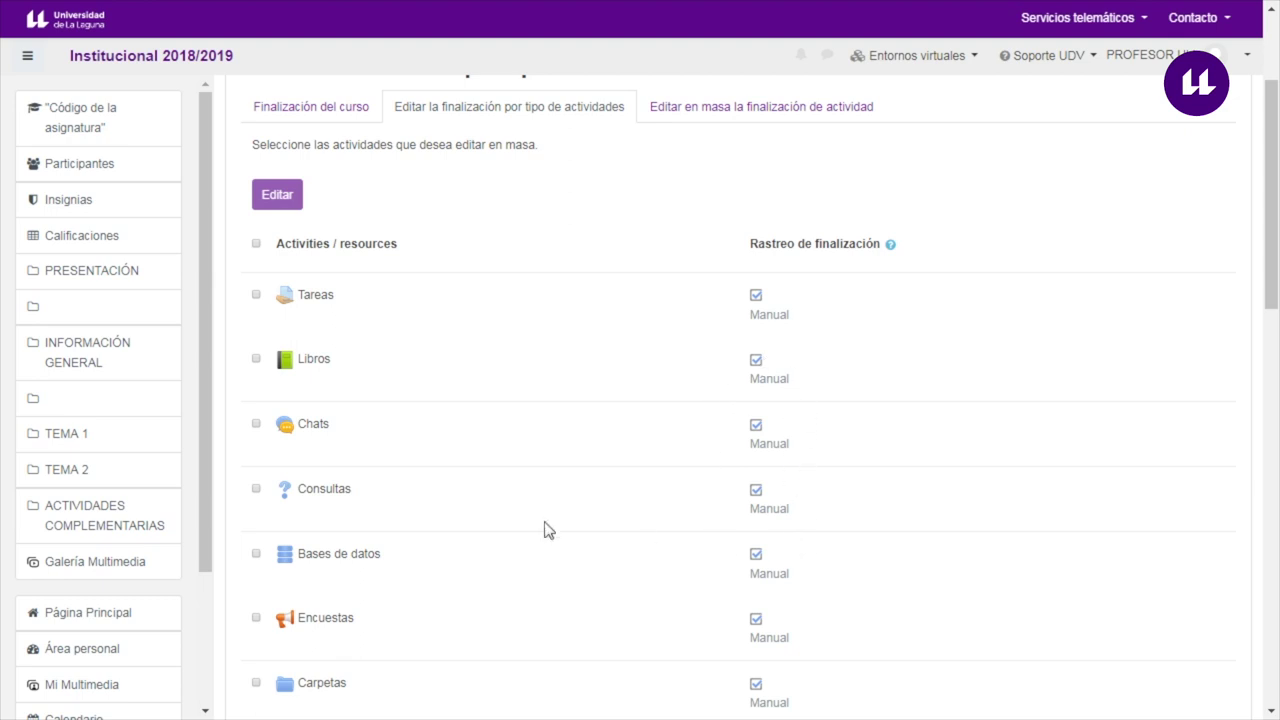
scroll(499, 489, "up", 1)
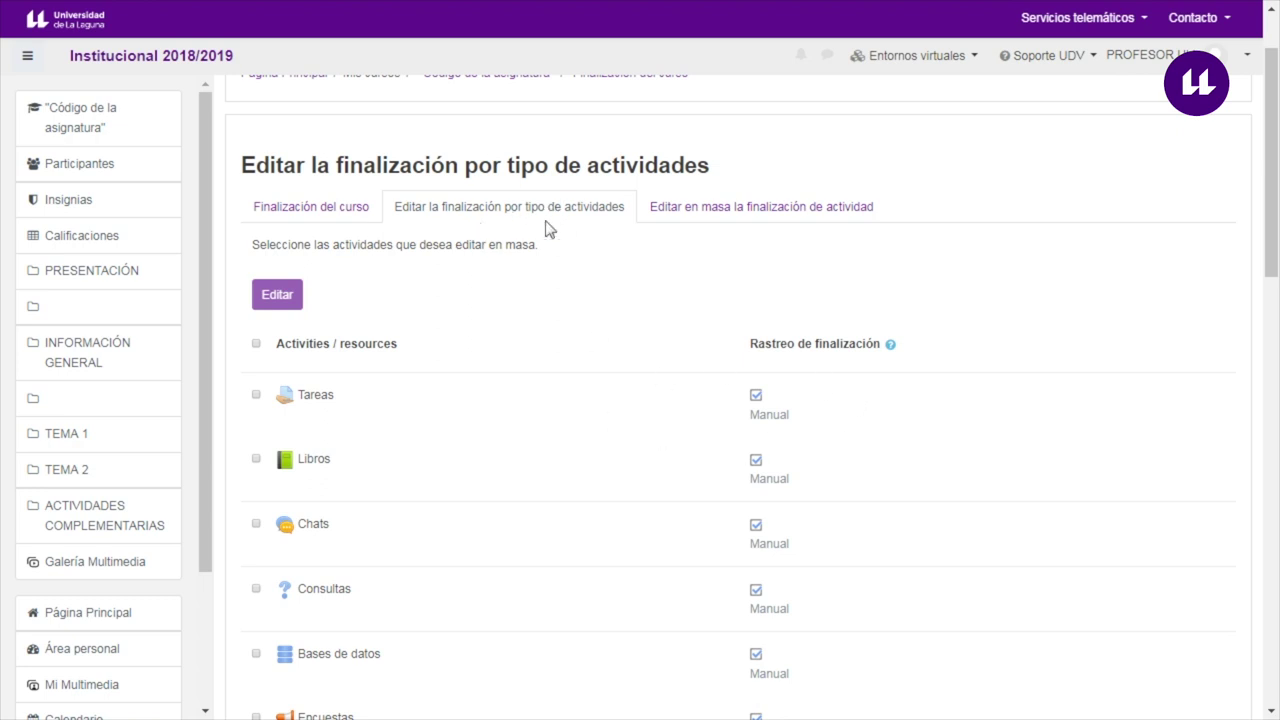
Review the completion tracking of individual course activities under Editar en masa la finalización de actividad.
left_click(716, 215)
scroll(490, 465, "down", 2)
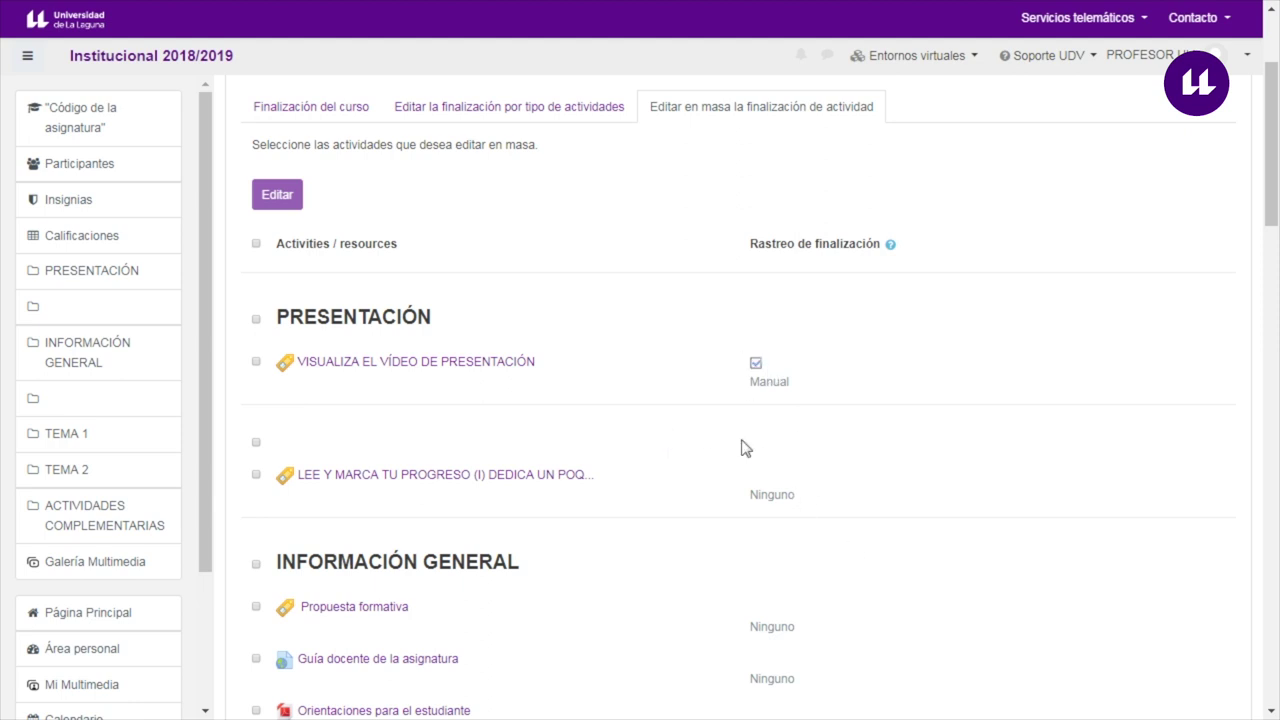
scroll(712, 434, "up", 2)
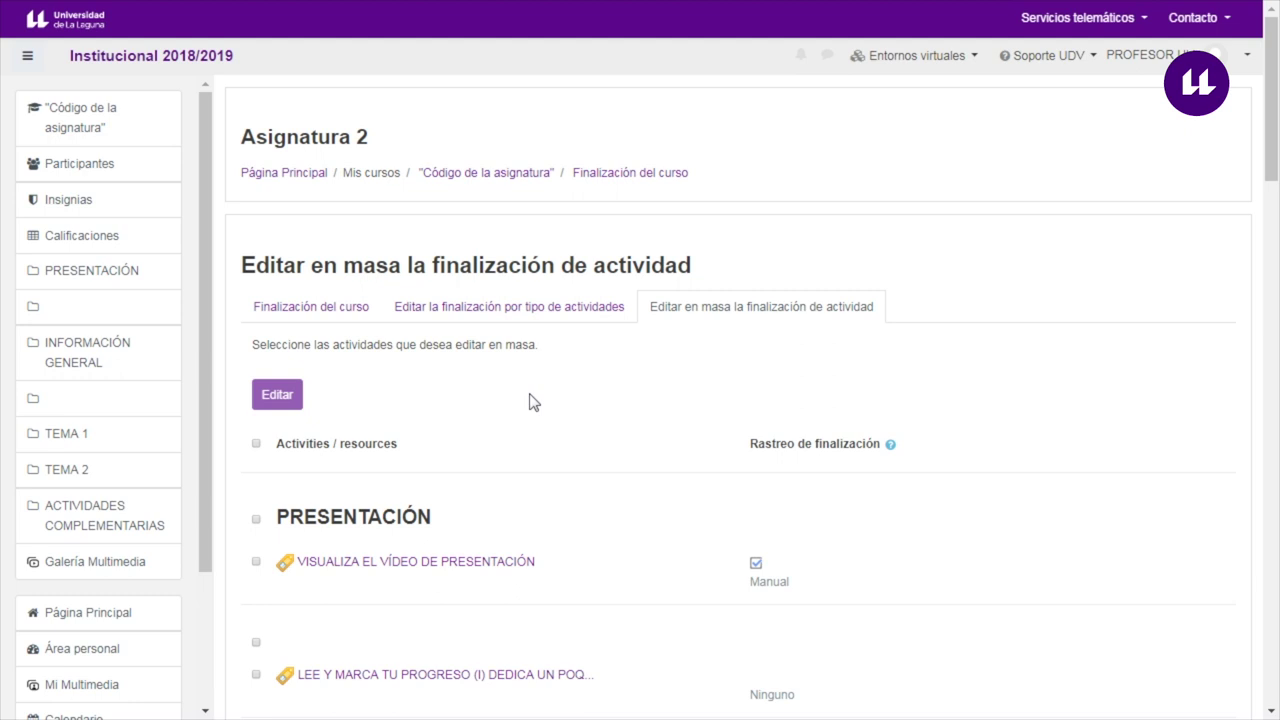
Return to the general Finalización del curso settings and look over the activities required for completion.
left_click(517, 310)
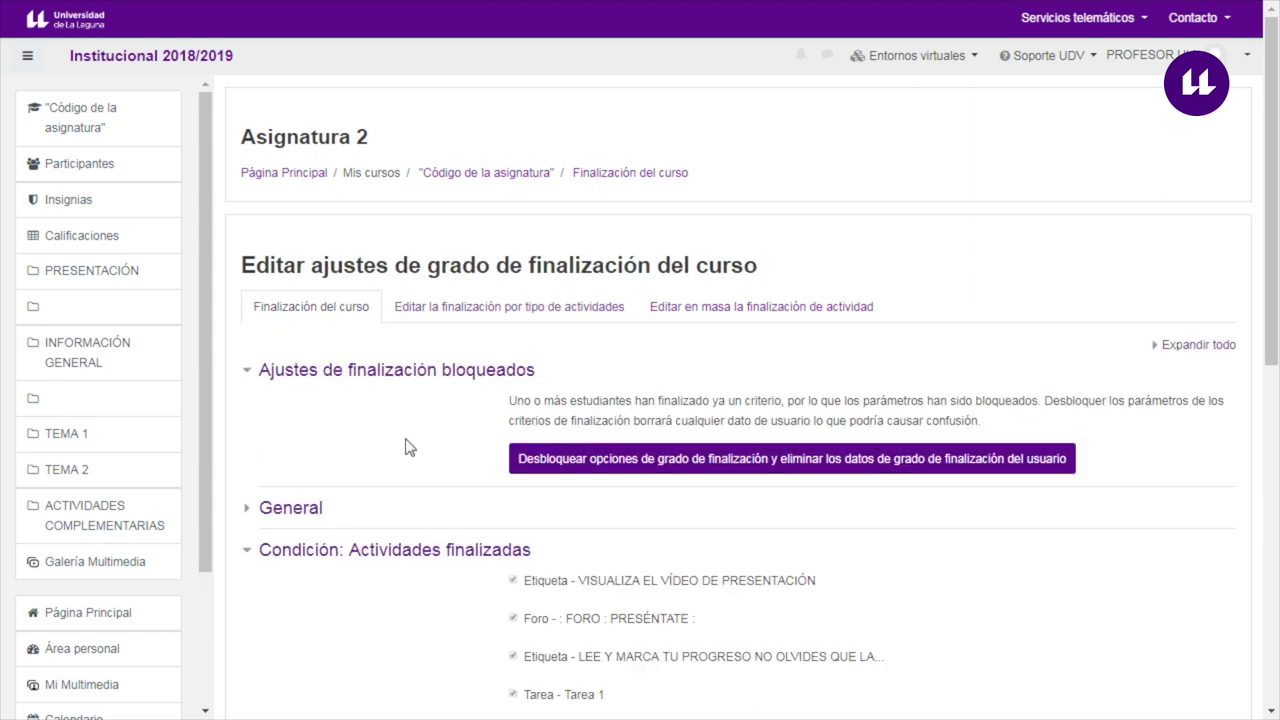
scroll(405, 447, "down", 3)
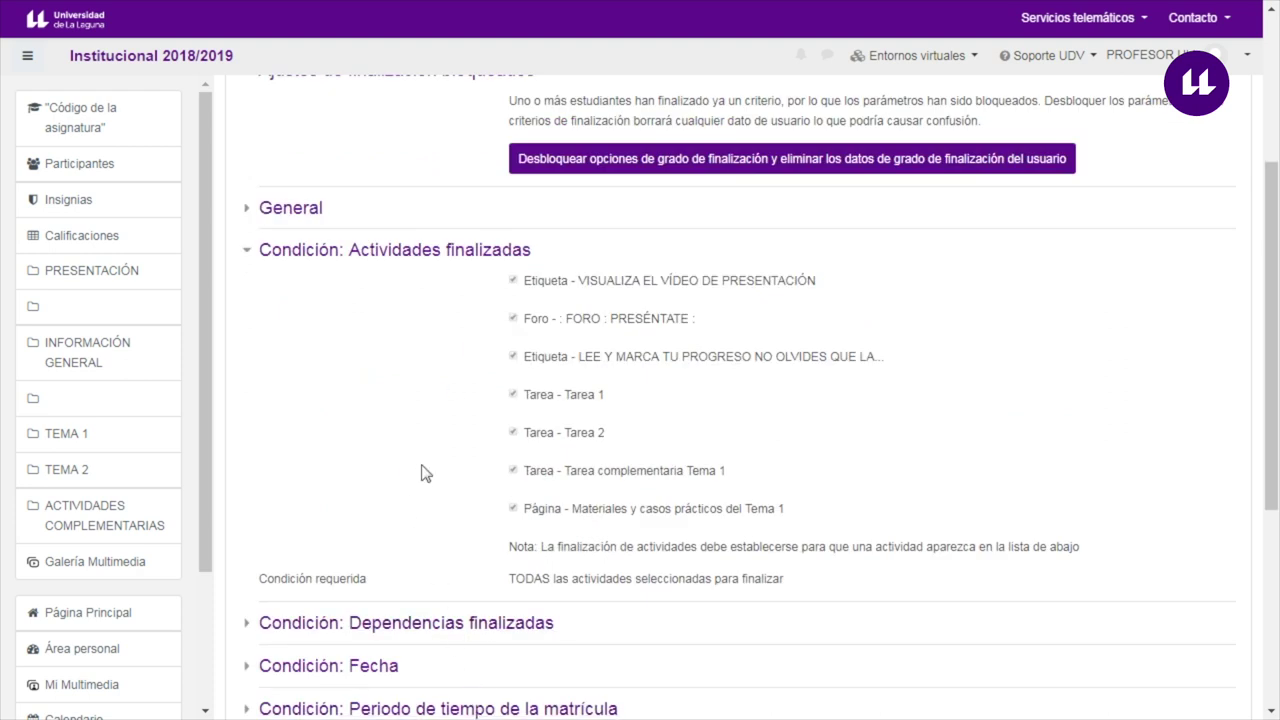
scroll(421, 473, "up", 1)
scroll(421, 473, "up", 2)
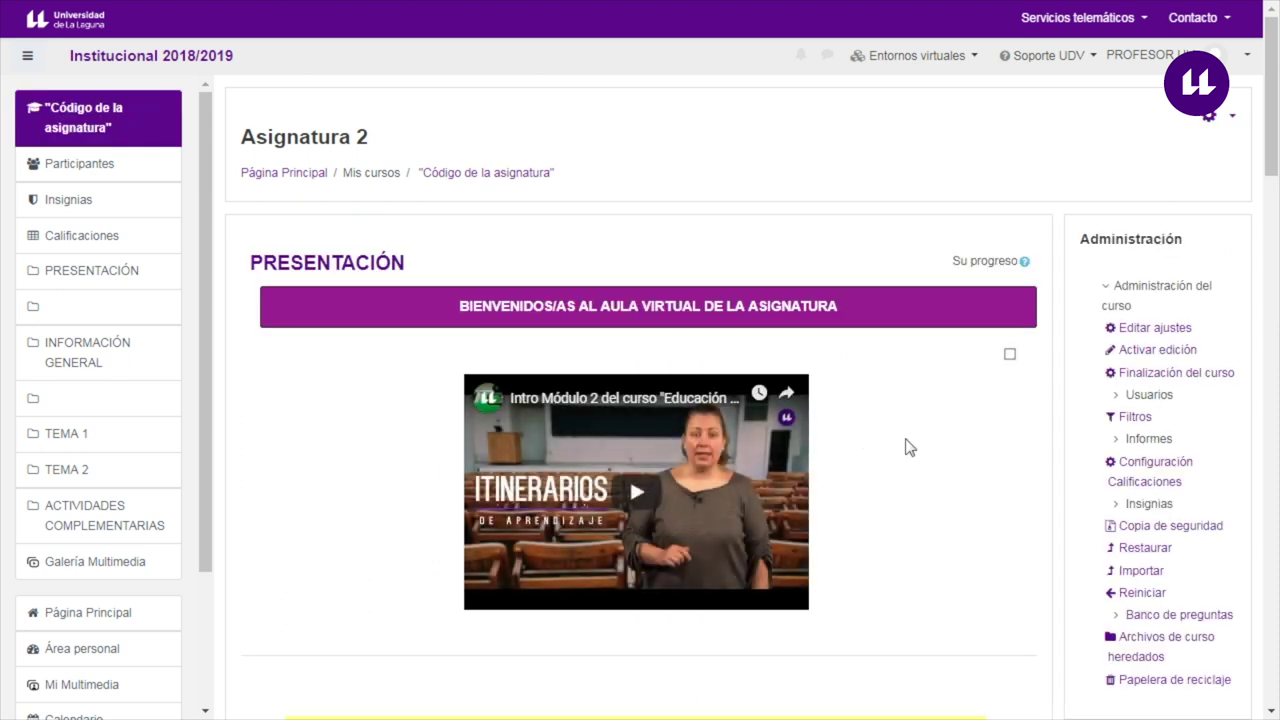
Turn on editing for the course page and add the Estatus de finalización del curso block.
scroll(907, 446, "down", 1)
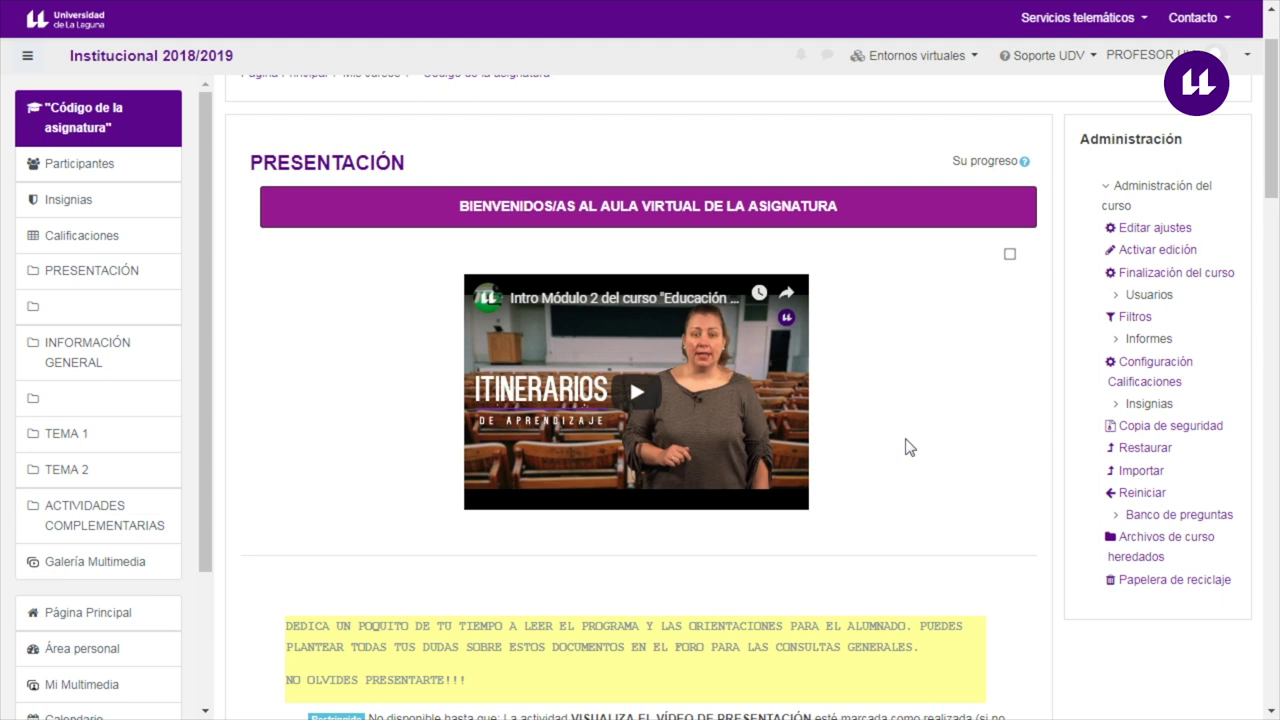
left_click(1146, 257)
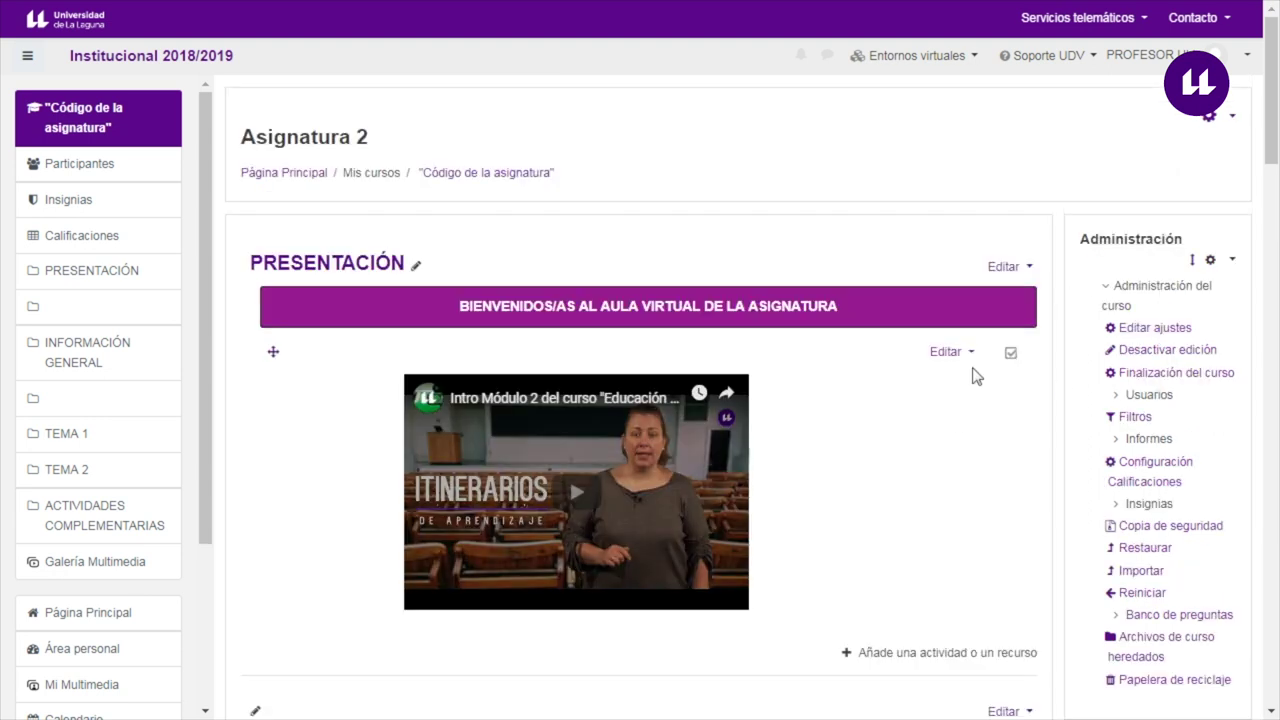
scroll(207, 380, "down", 1)
scroll(207, 380, "down", 3)
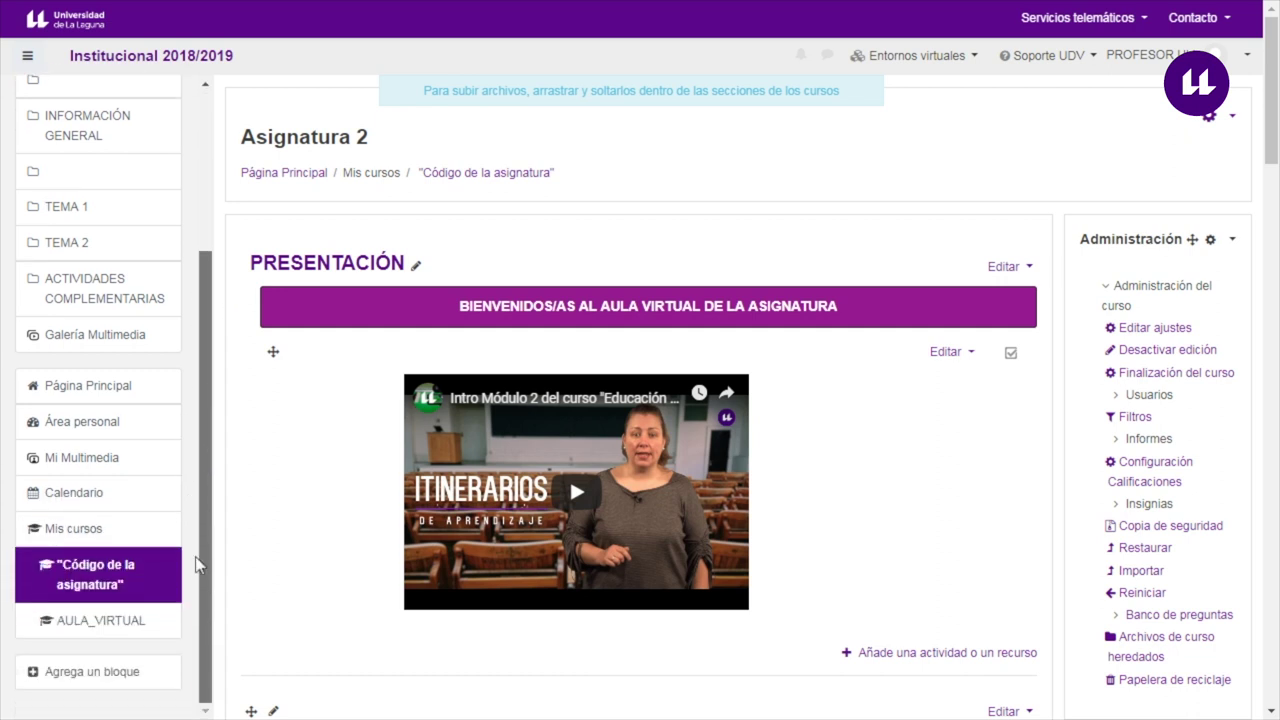
left_click(72, 680)
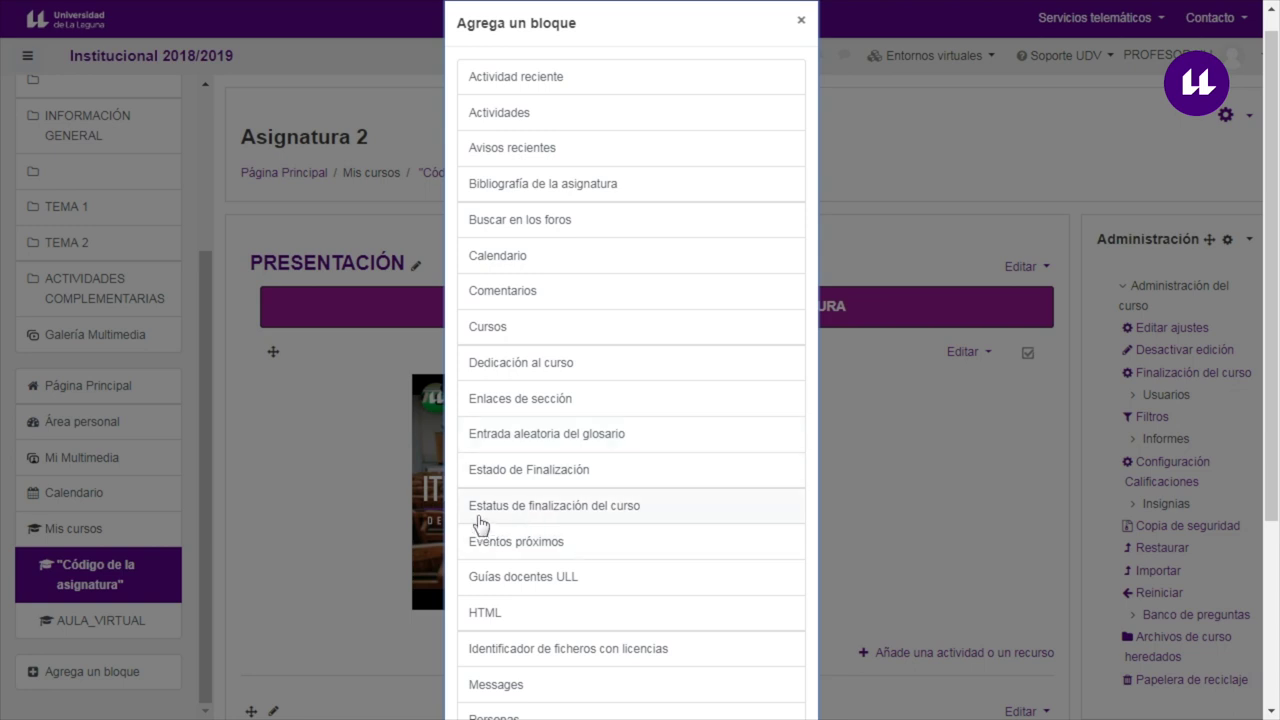
left_click(597, 516)
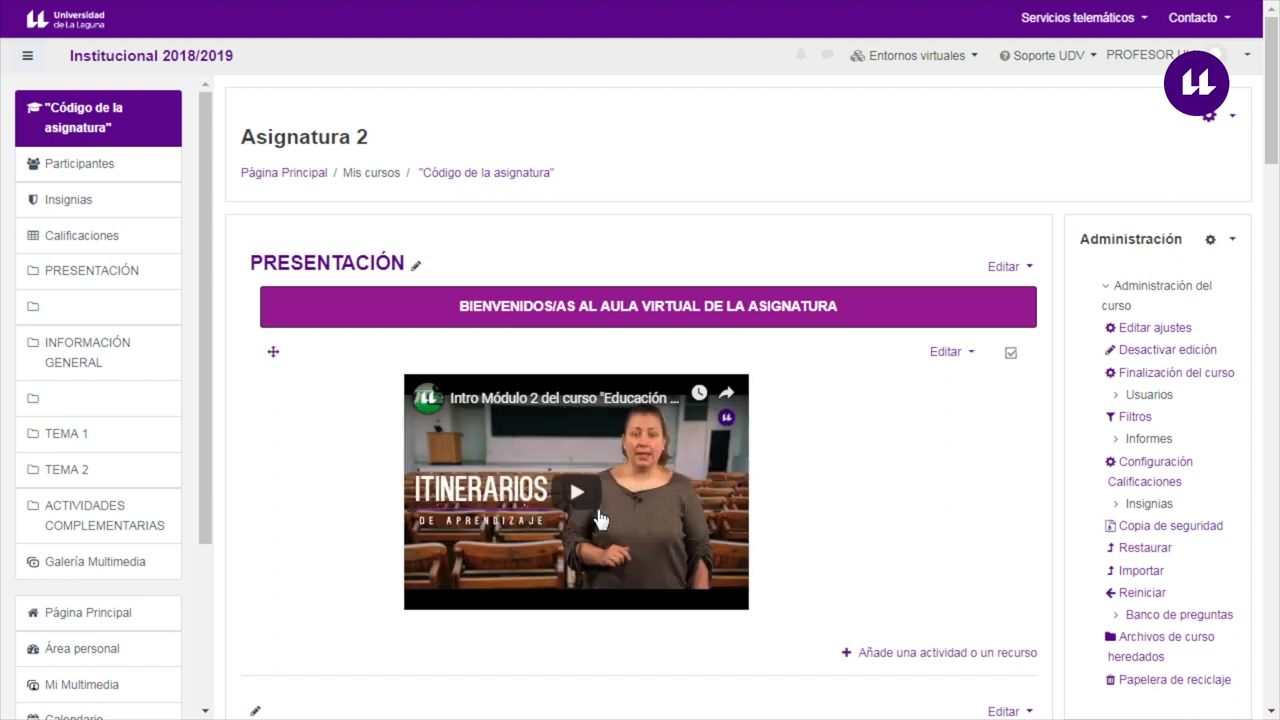
Add the Estado de Finalización block to the course page.
left_click_drag(210, 470, 224, 645)
left_click(94, 680)
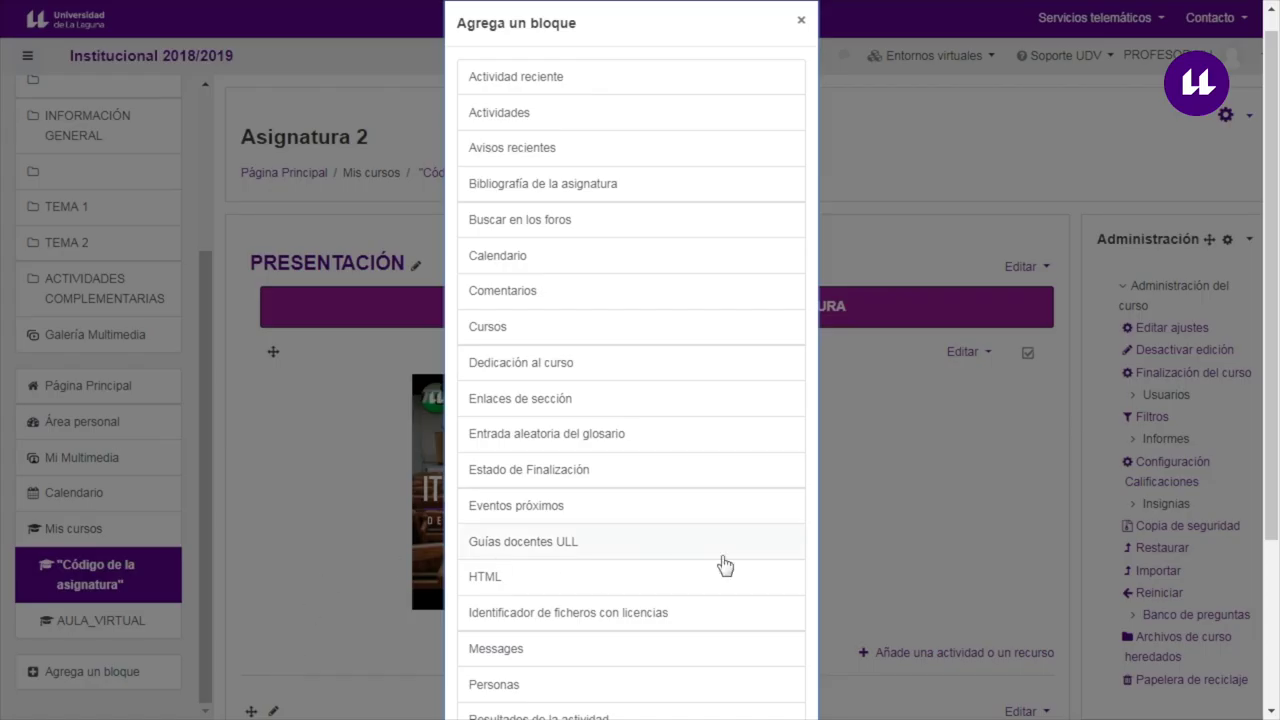
left_click(551, 480)
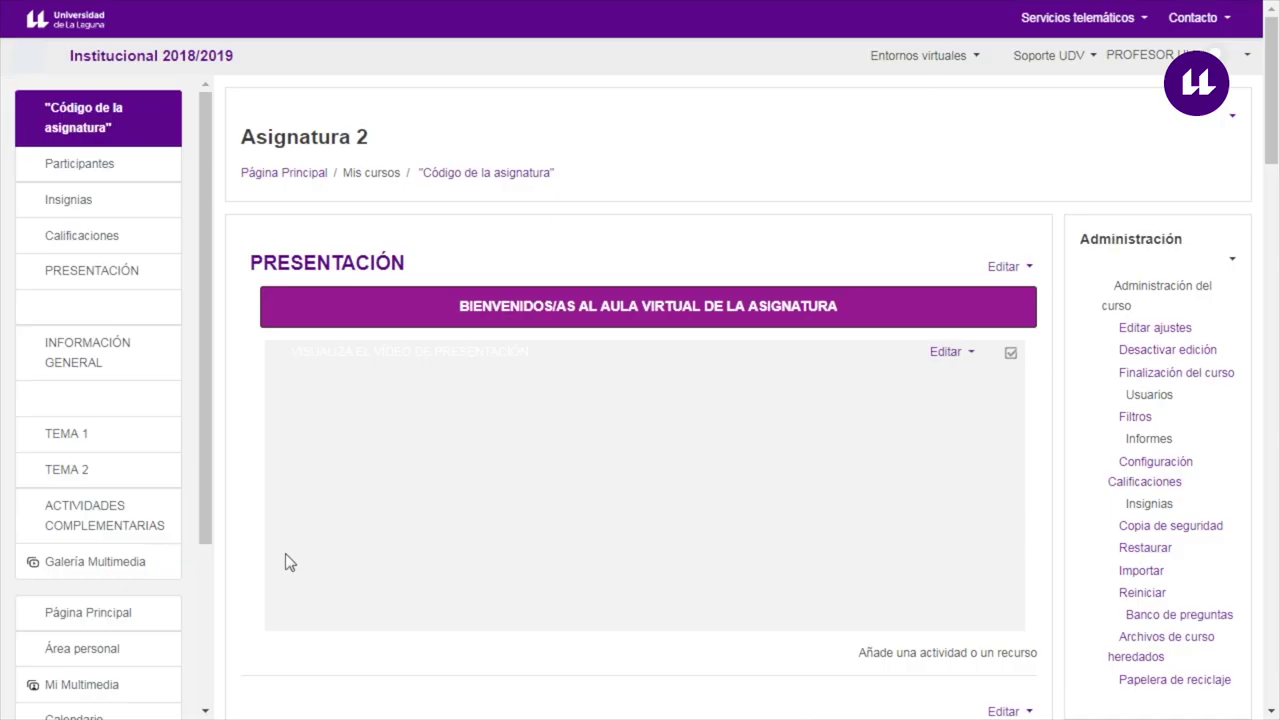
Add the Dedicación al curso block to the course page.
left_click_drag(203, 470, 210, 655)
left_click(87, 677)
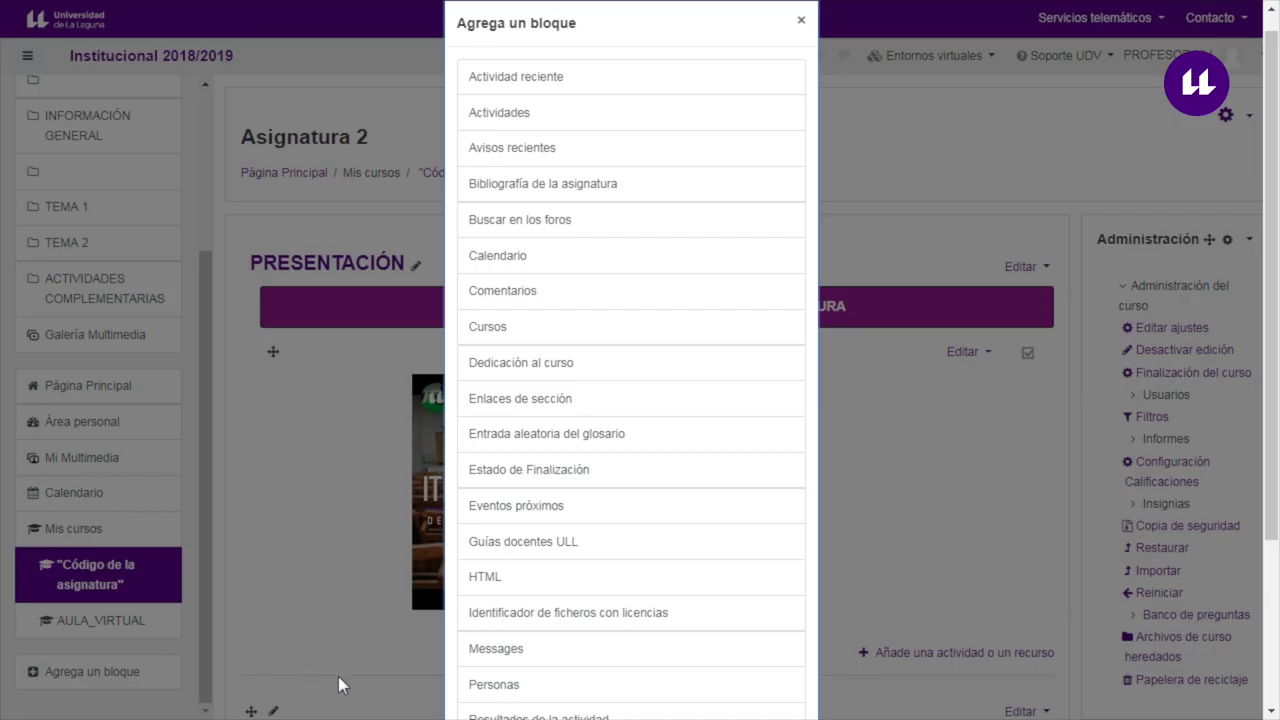
left_click(527, 370)
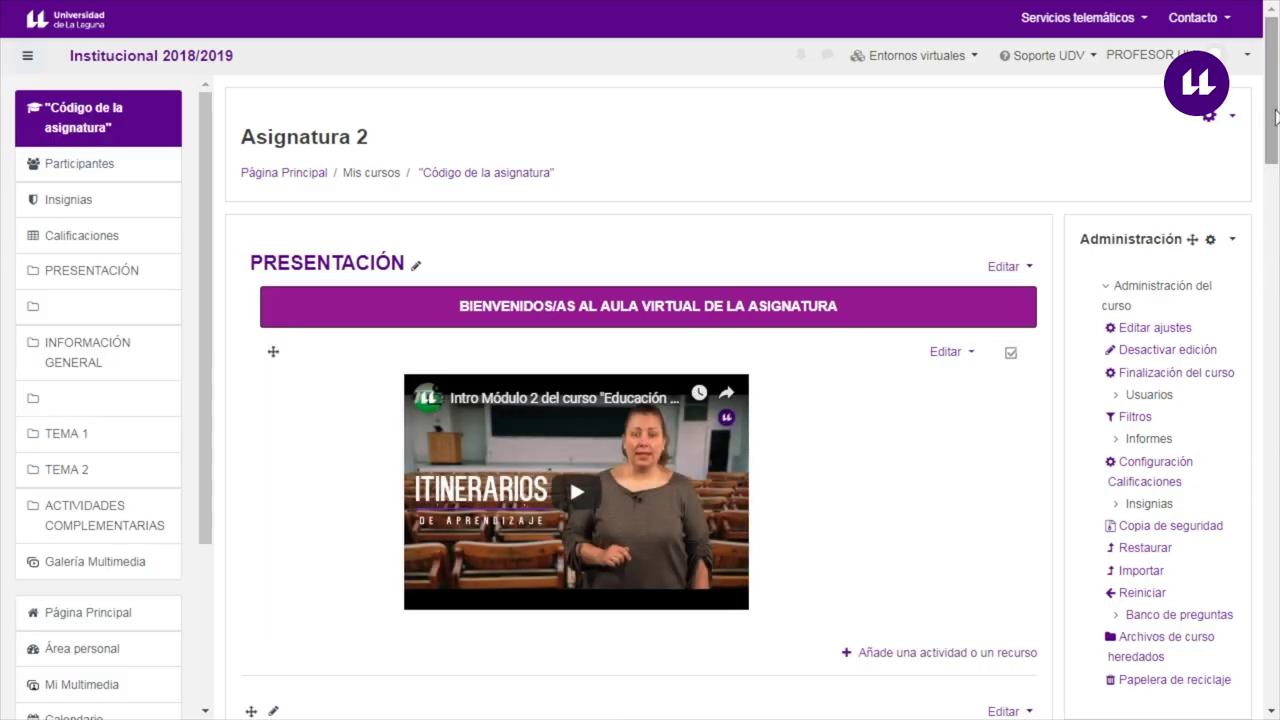
Open the course report from the Estatus de finalización del curso block and examine each participant's activity completion.
left_click_drag(1275, 115, 1275, 230)
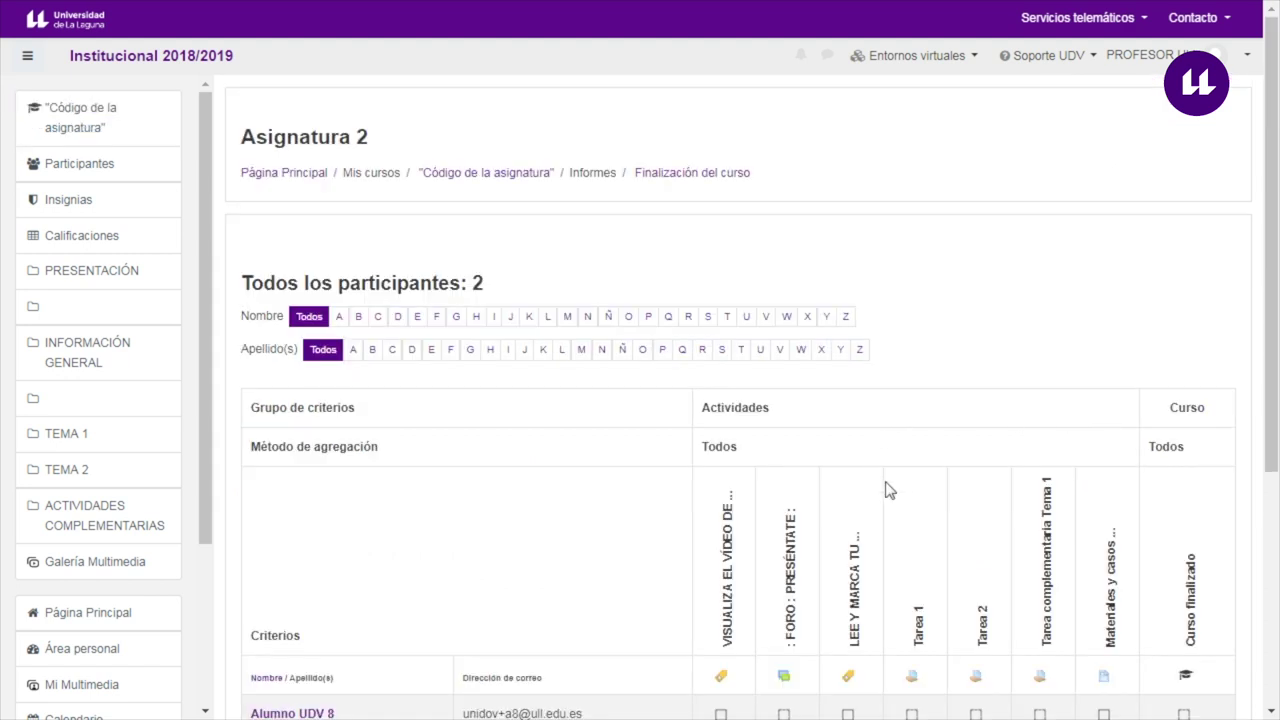
scroll(888, 488, "down", 2)
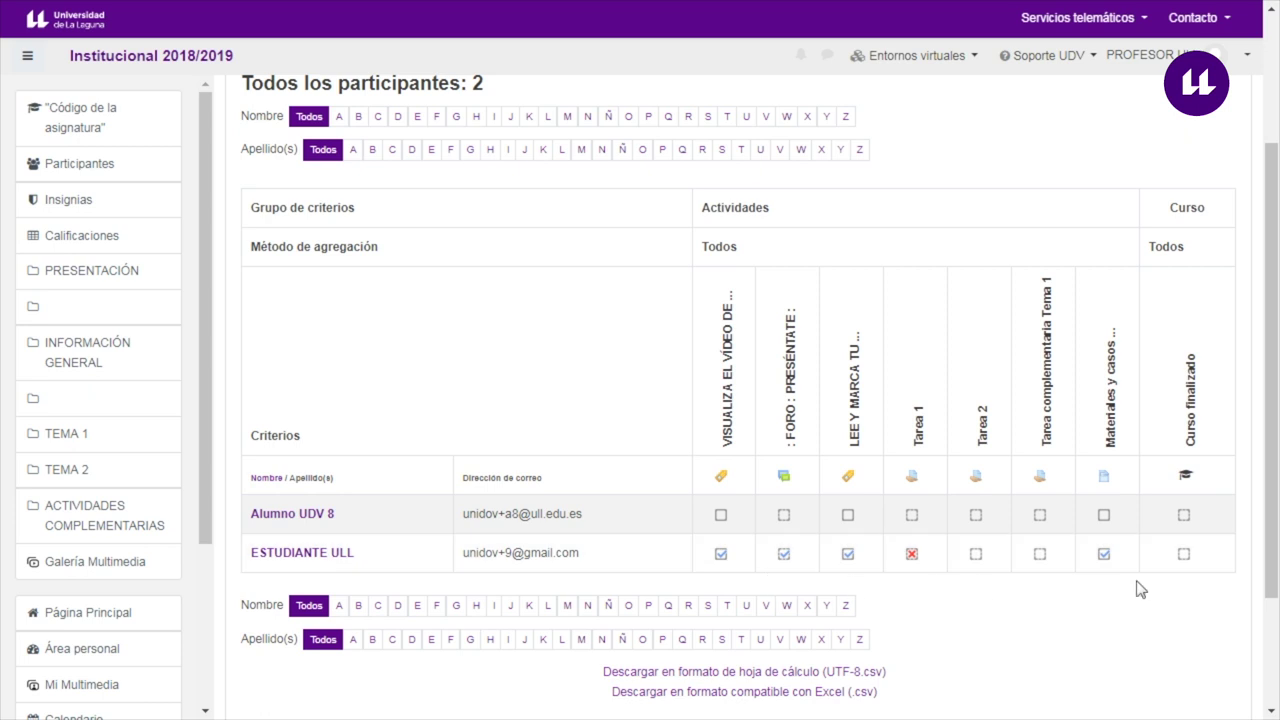
scroll(1030, 605, "down", 2)
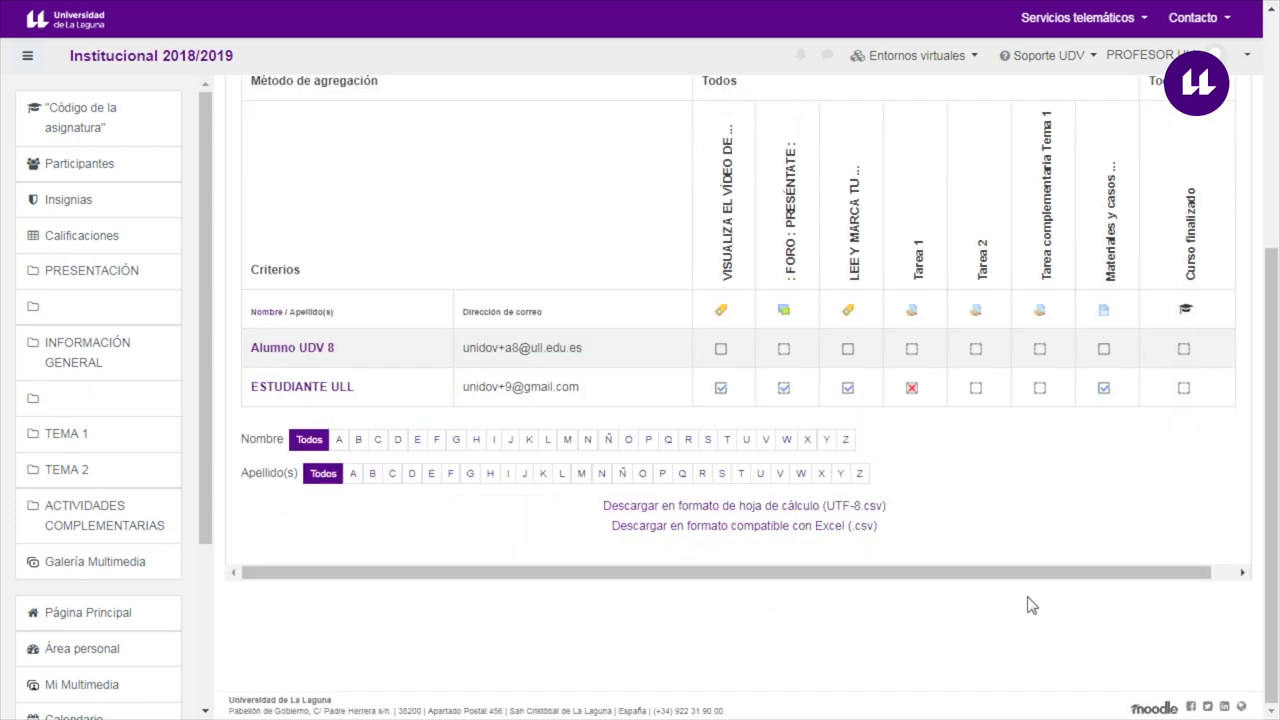
scroll(831, 580, "up", 1)
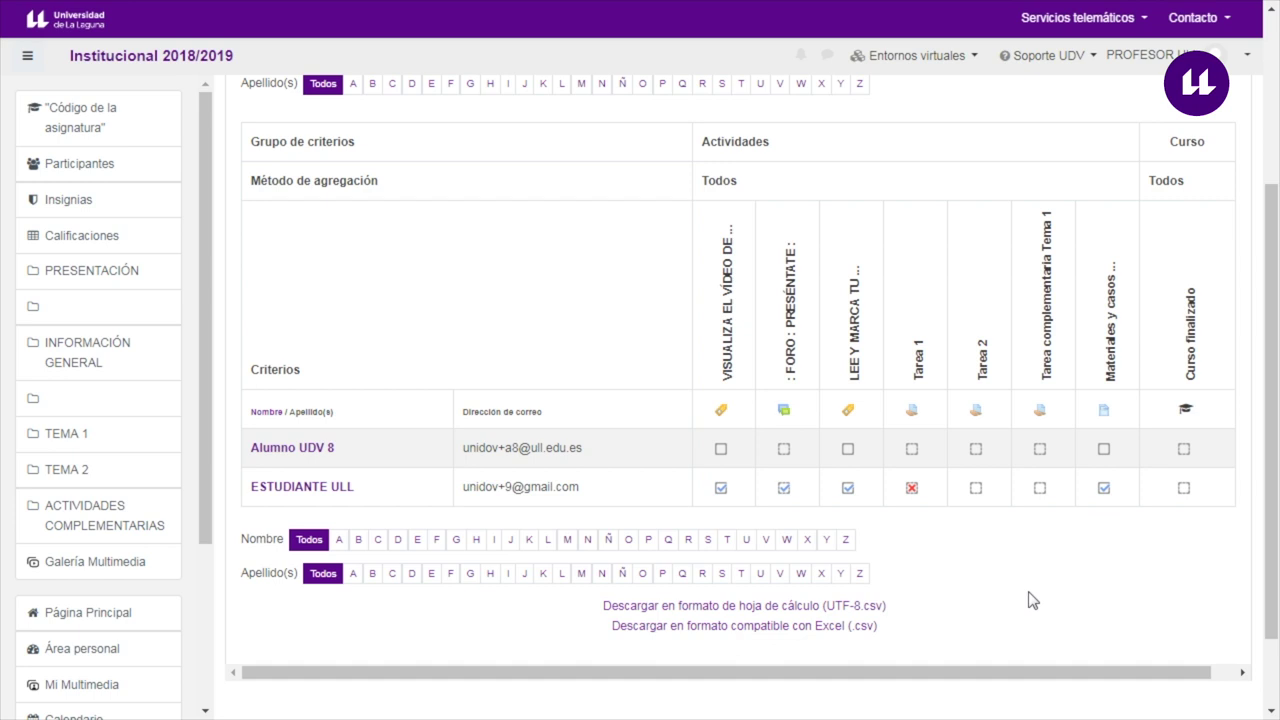
scroll(1030, 600, "up", 5)
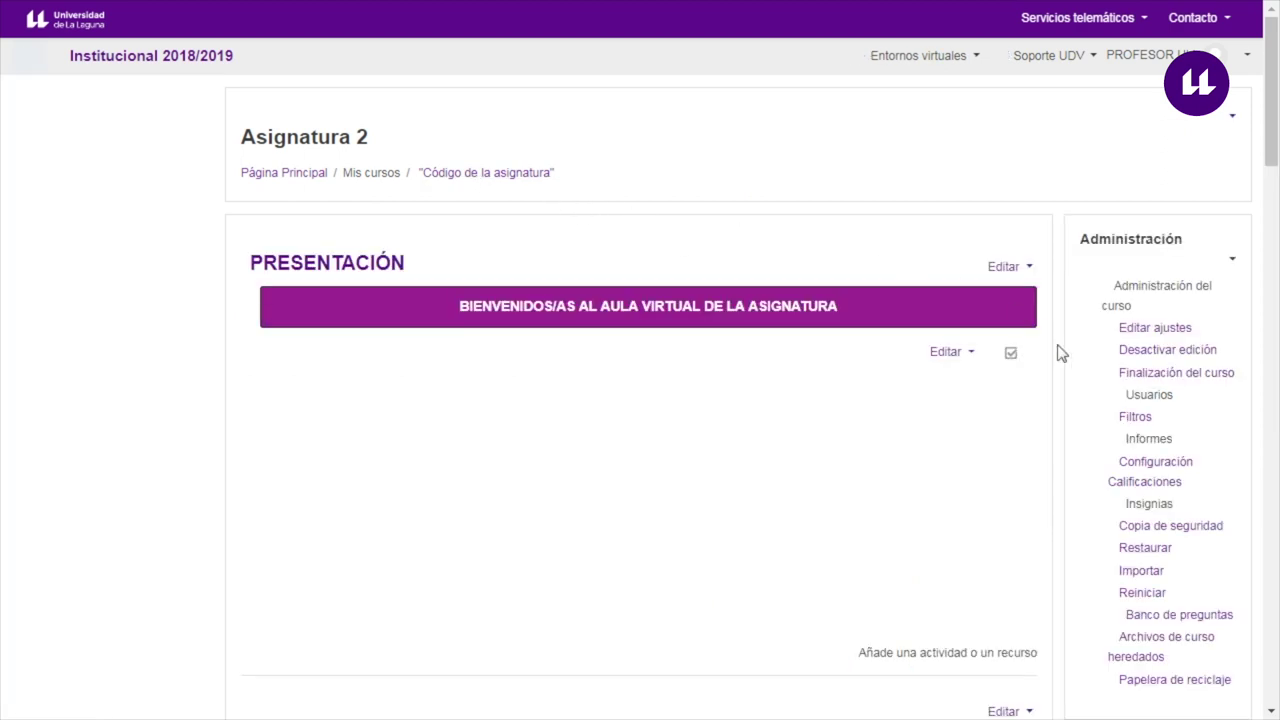
Open the student overview from the Estado de Finalización block, examine each student's progress bar, and return to the course page.
scroll(1052, 414, "down", 5)
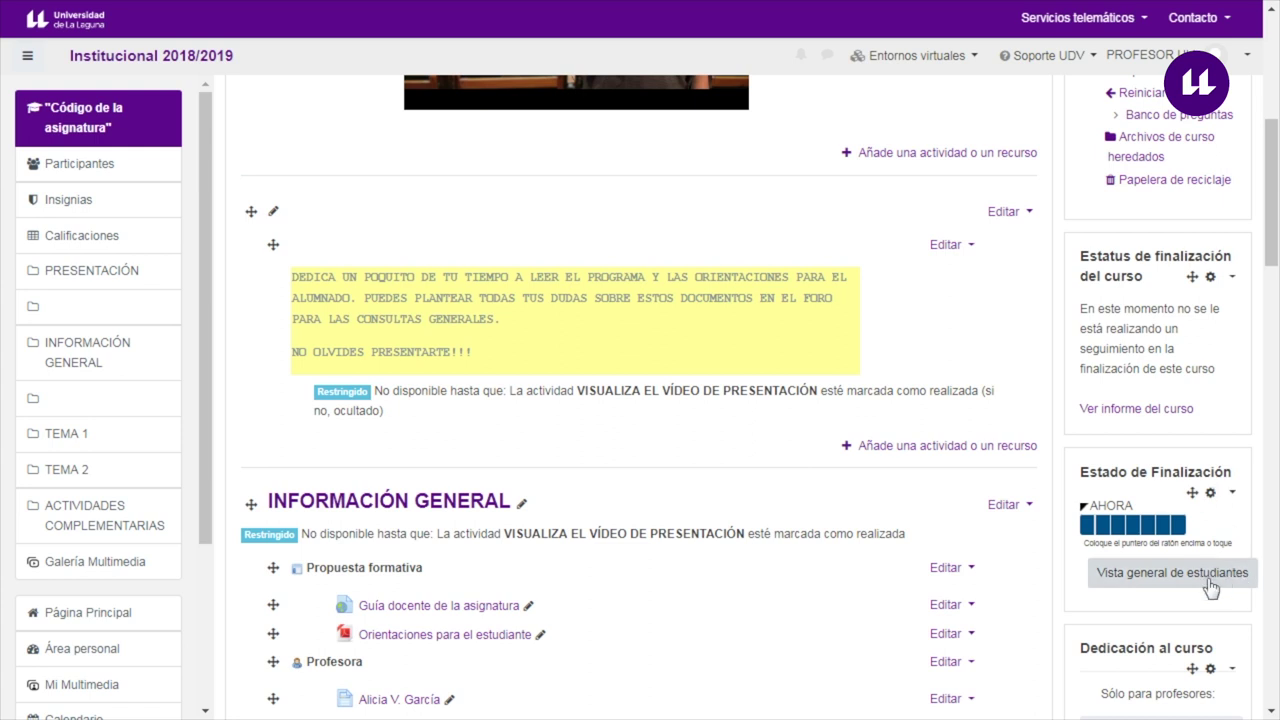
scroll(1210, 585, "down", 2)
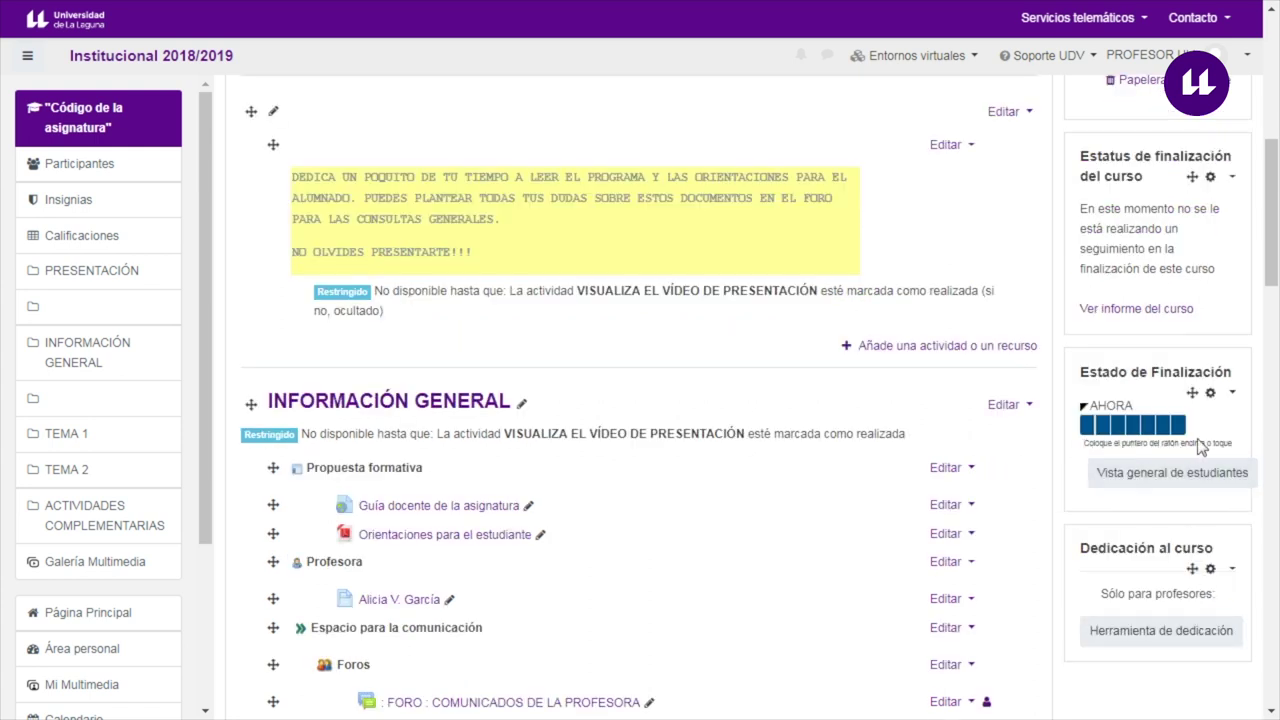
mouse_move(1104, 430)
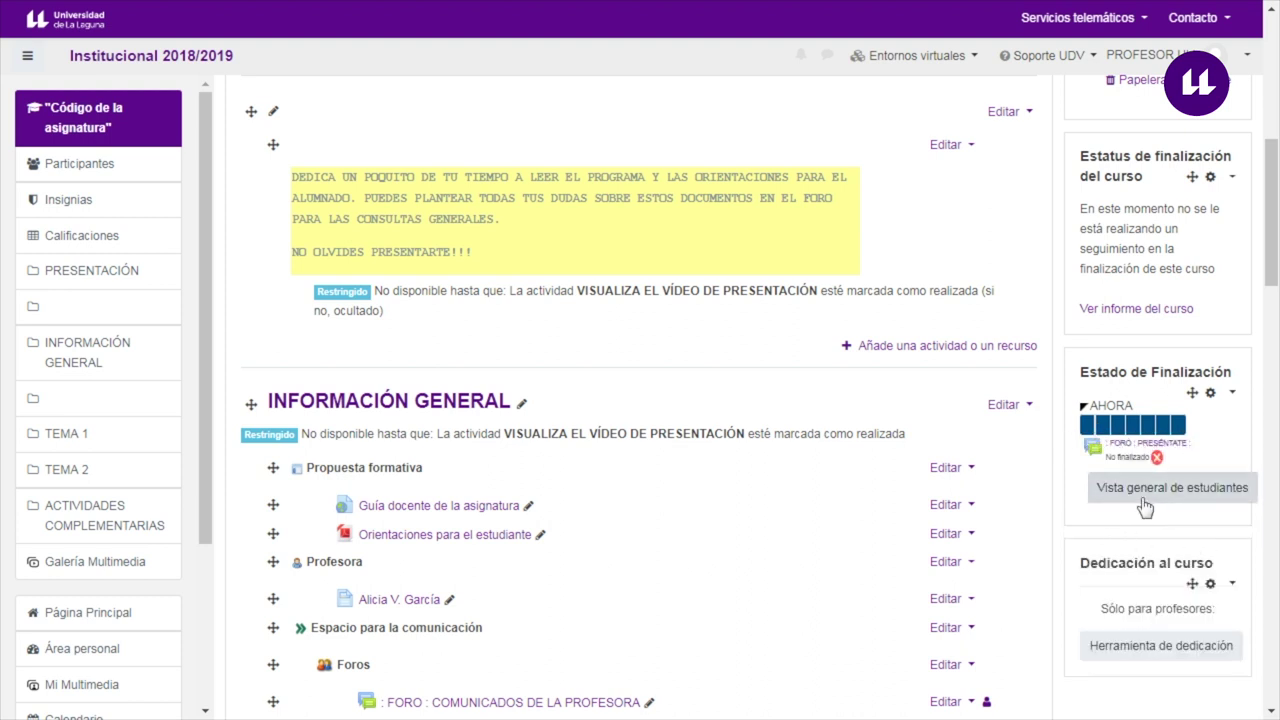
left_click(1197, 490)
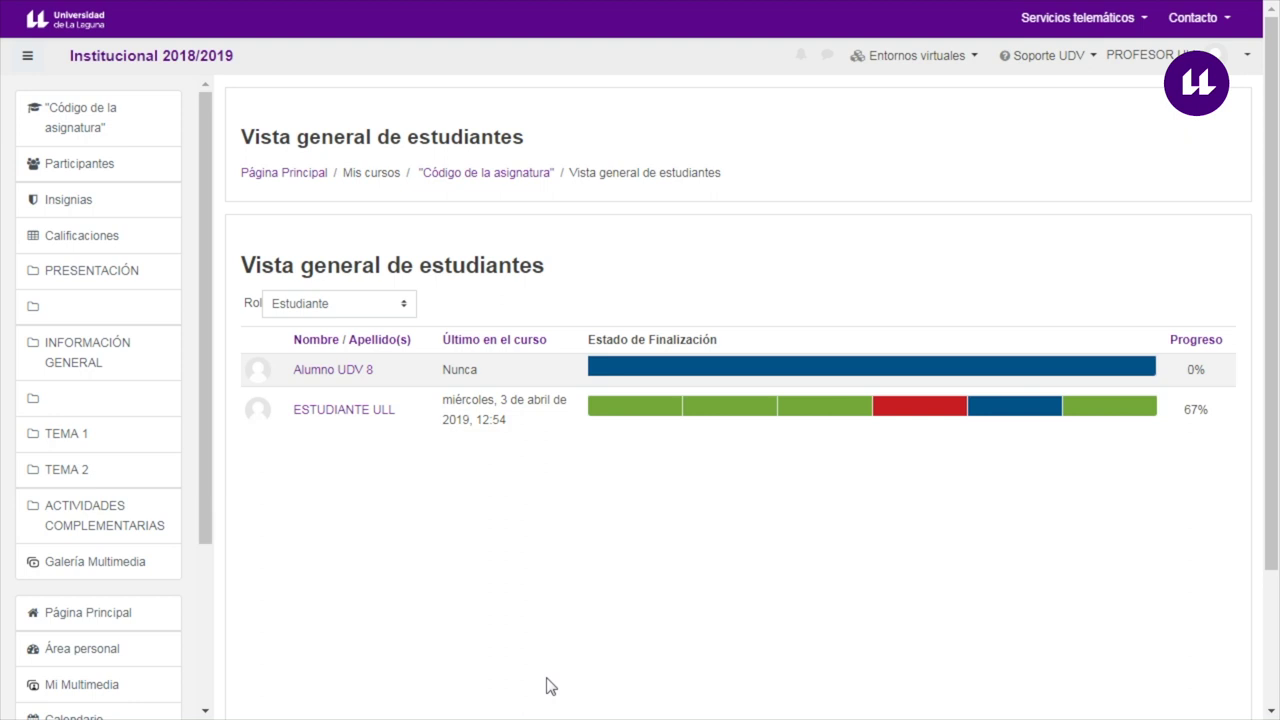
mouse_move(643, 354)
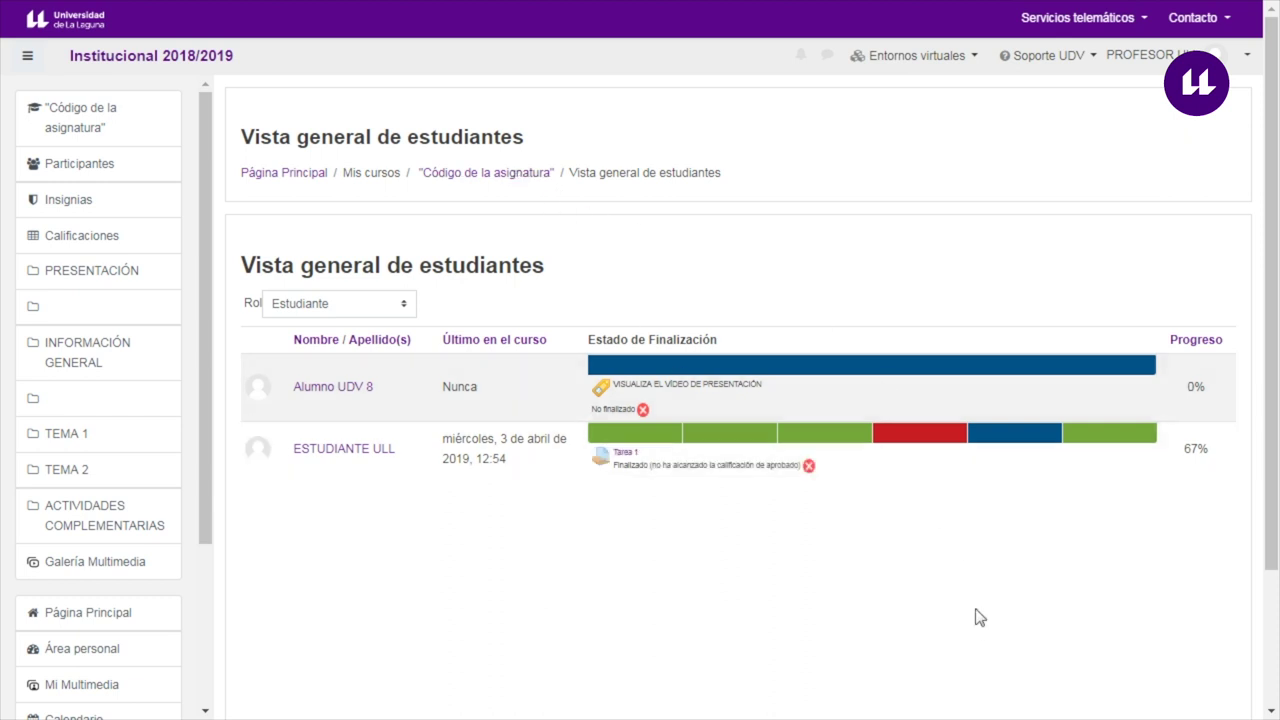
key("alt+Left")
Open the dedication tool from the Dedicación al curso block and examine the course members' dedication times and connections per day.
scroll(990, 601, "down", 1)
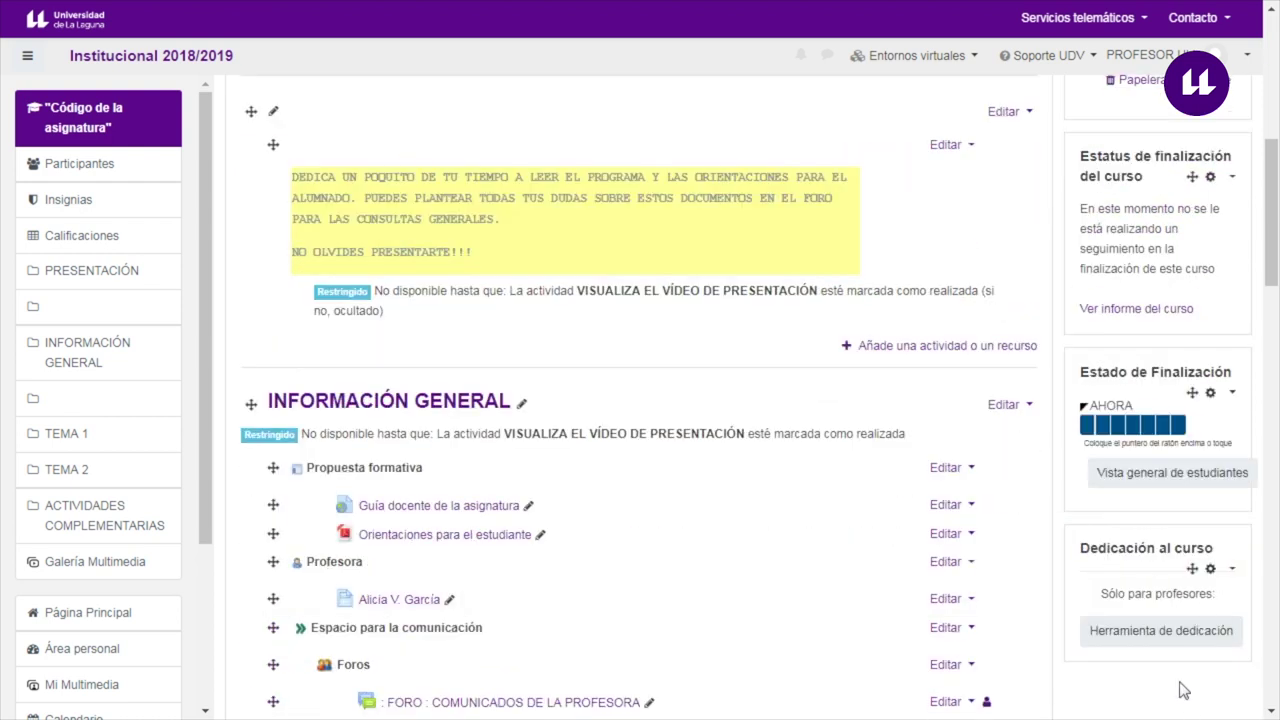
scroll(1183, 689, "down", 1)
left_click_drag(1100, 494, 1218, 493)
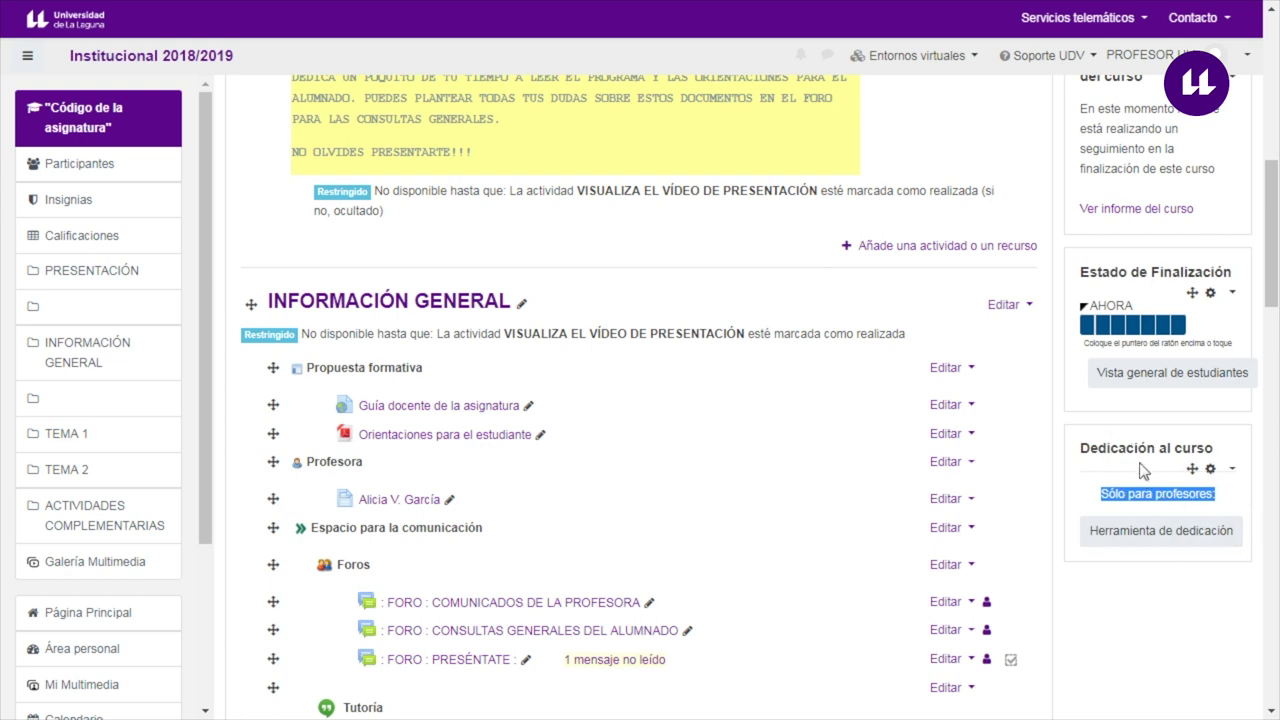
left_click(1175, 542)
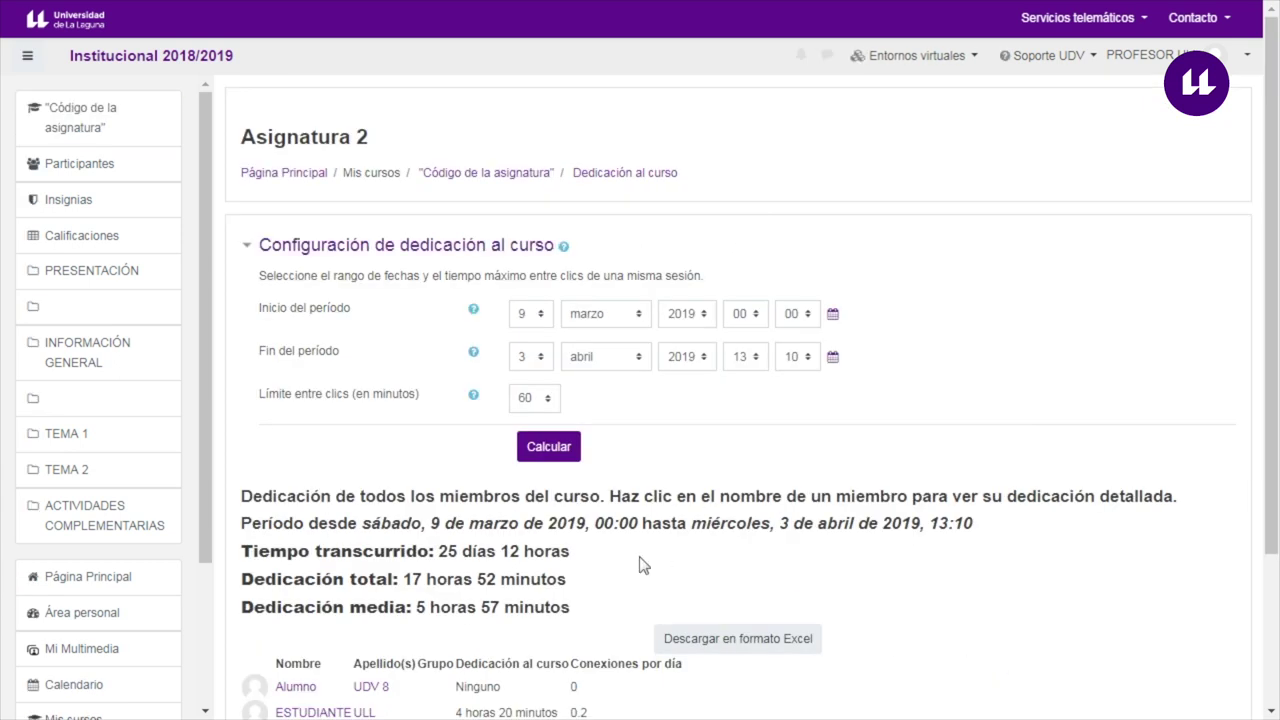
scroll(642, 560, "down", 3)
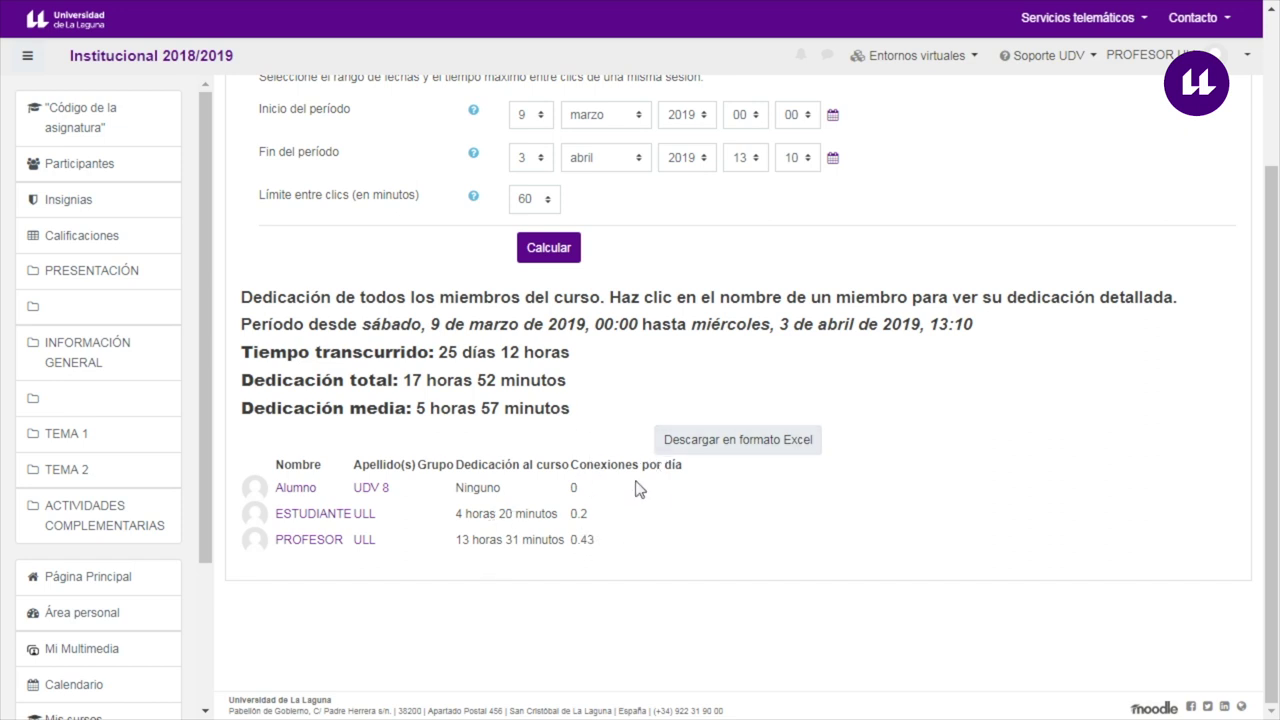
scroll(585, 422, "up", 1)
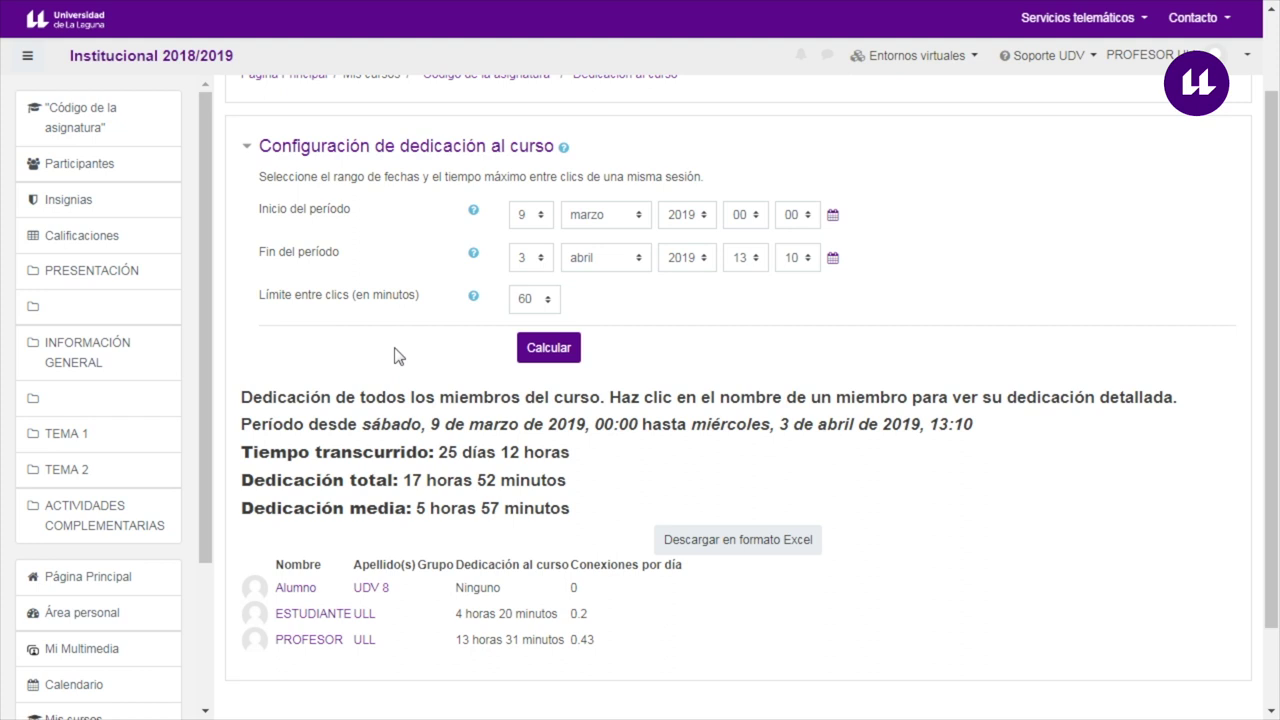
Read the help for Configuración de dedicación al curso on how dedication time is estimated, and close it.
left_click(564, 150)
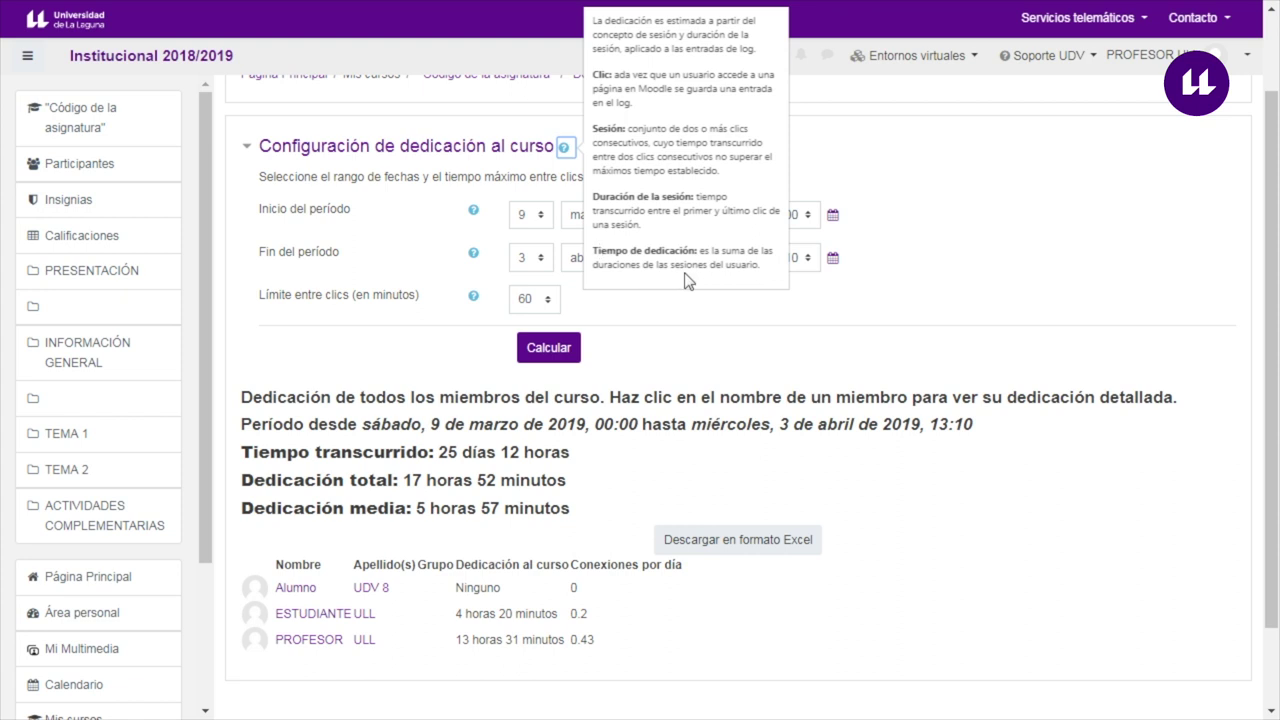
left_click(684, 375)
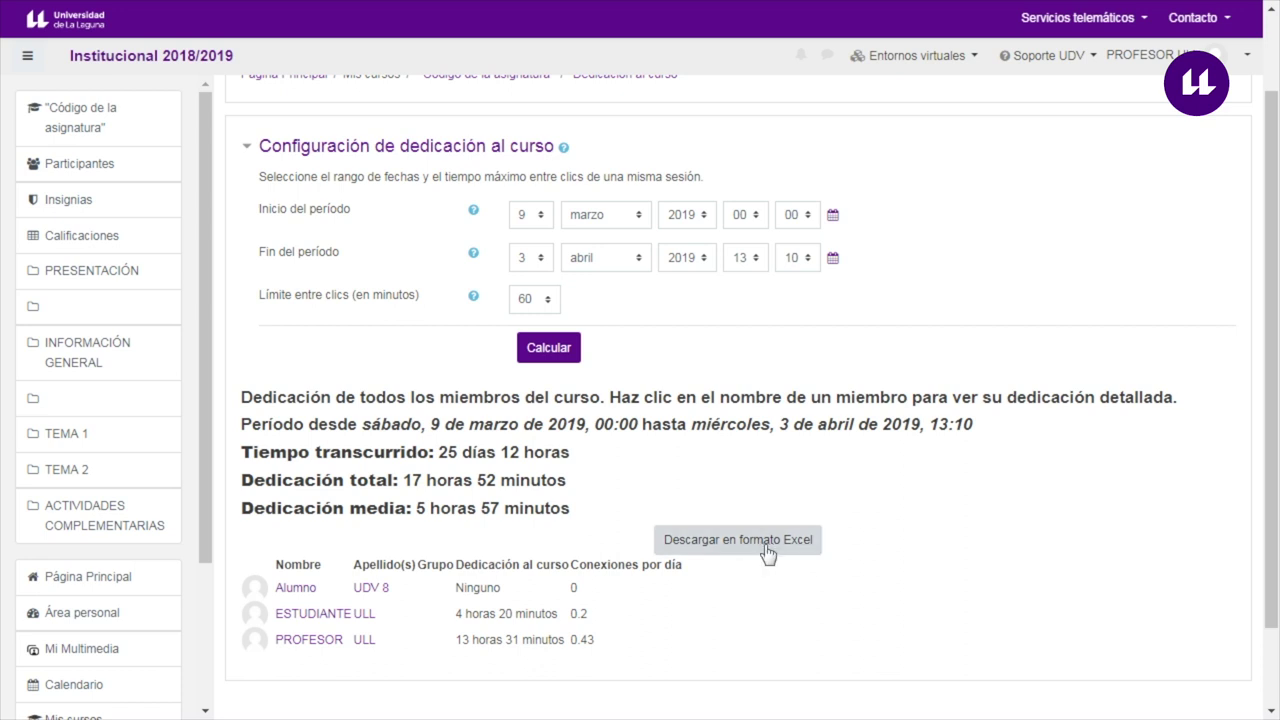
scroll(740, 500, "up", 1)
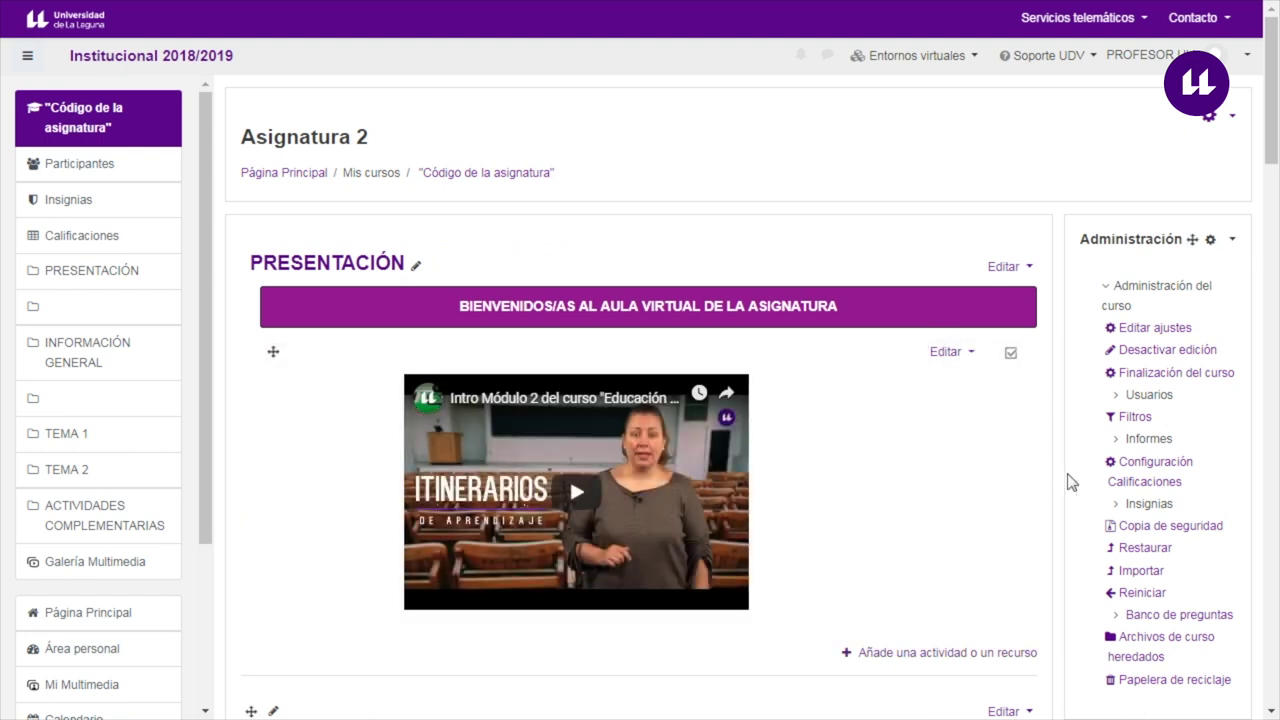
Look over the Estatus de finalización del curso, Estado de Finalización and Dedicación al curso blocks on the teacher's course page.
scroll(1068, 482, "down", 2)
scroll(1070, 482, "down", 2)
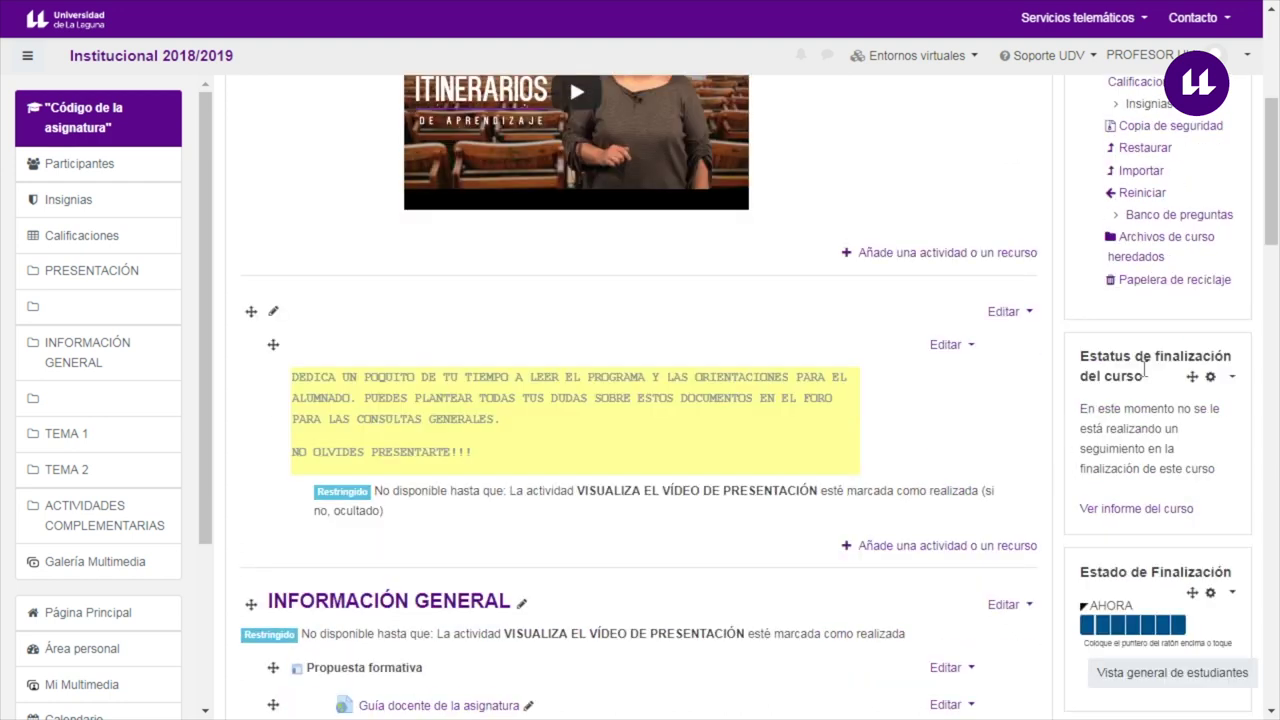
scroll(1143, 566, "down", 3)
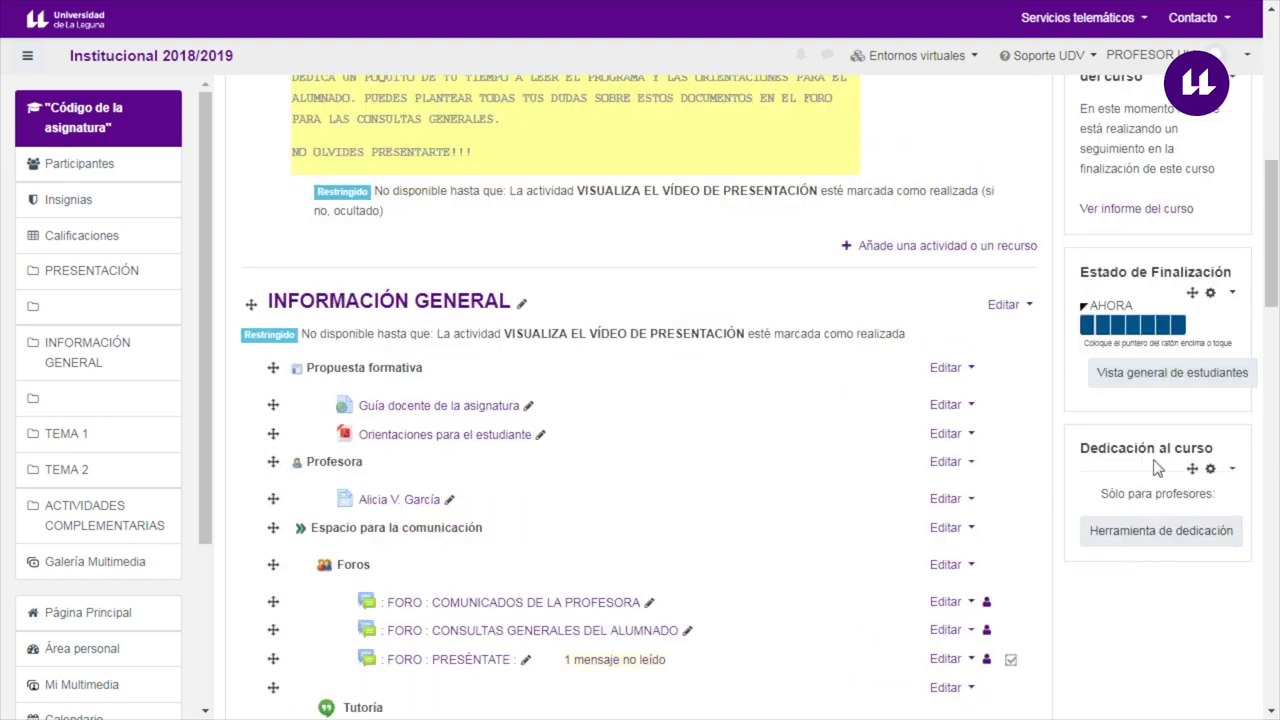
scroll(803, 446, "up", 2)
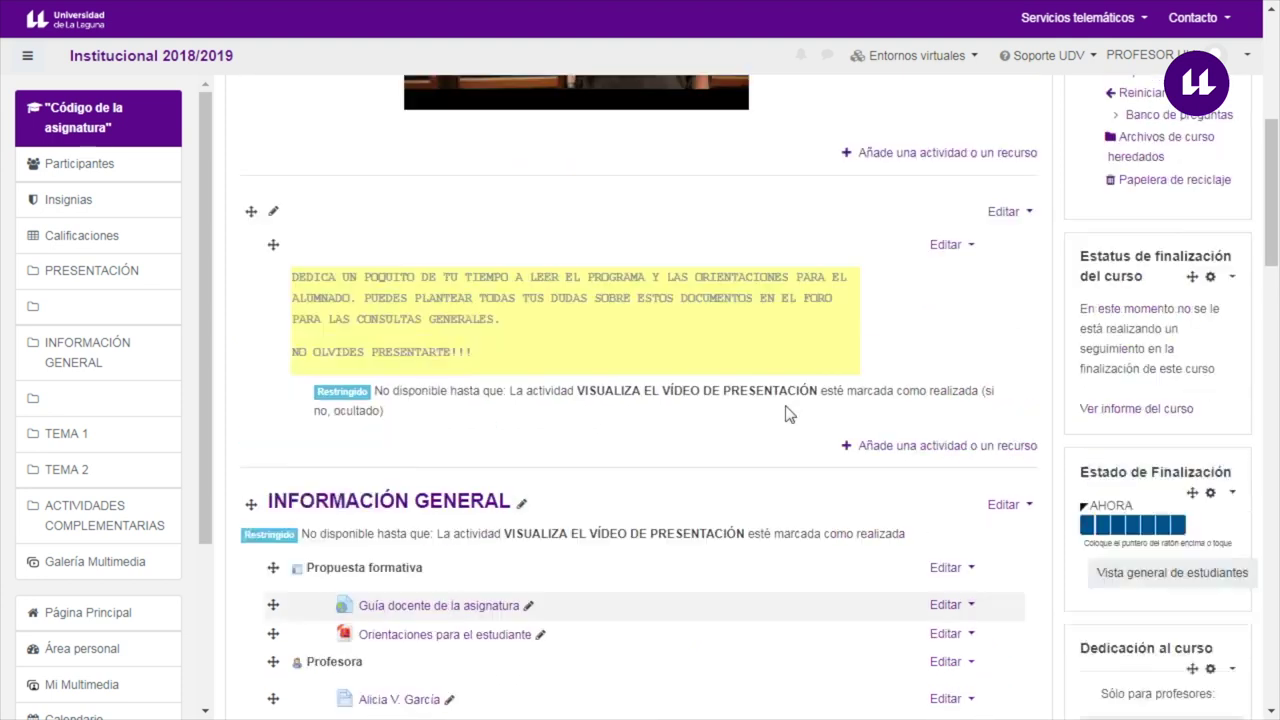
scroll(785, 413, "up", 3)
scroll(877, 484, "down", 3)
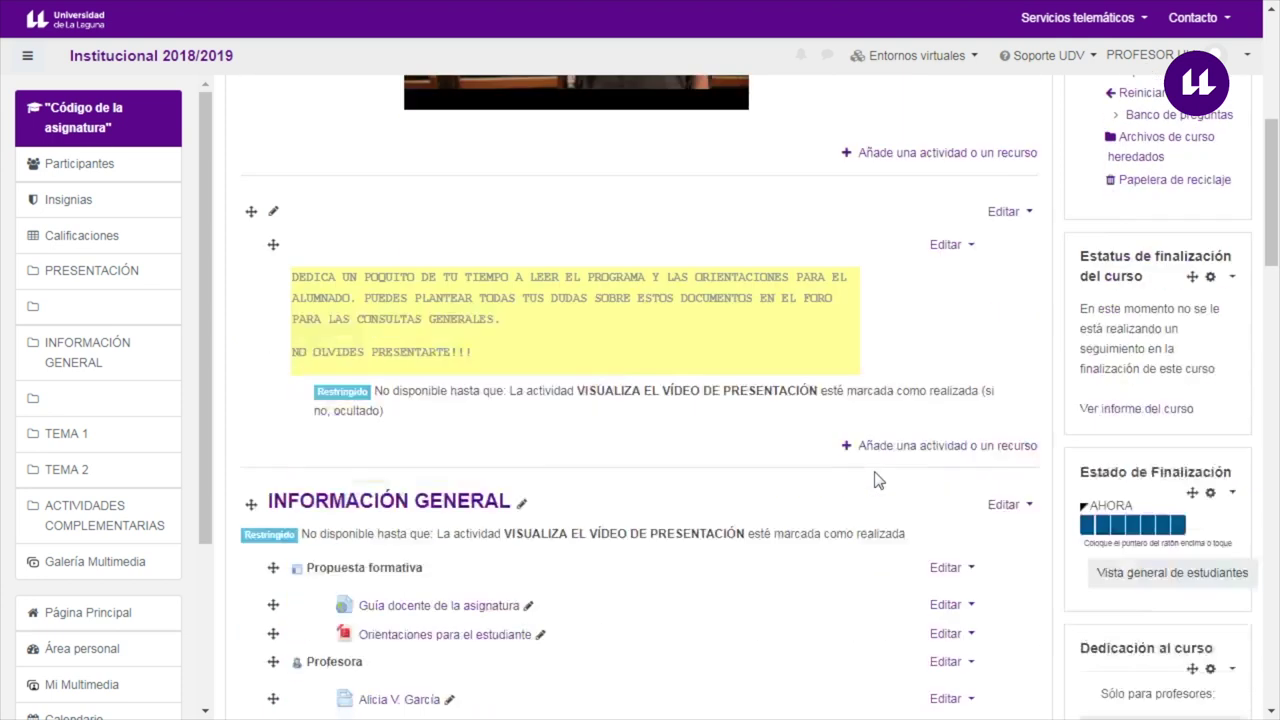
scroll(877, 484, "down", 1)
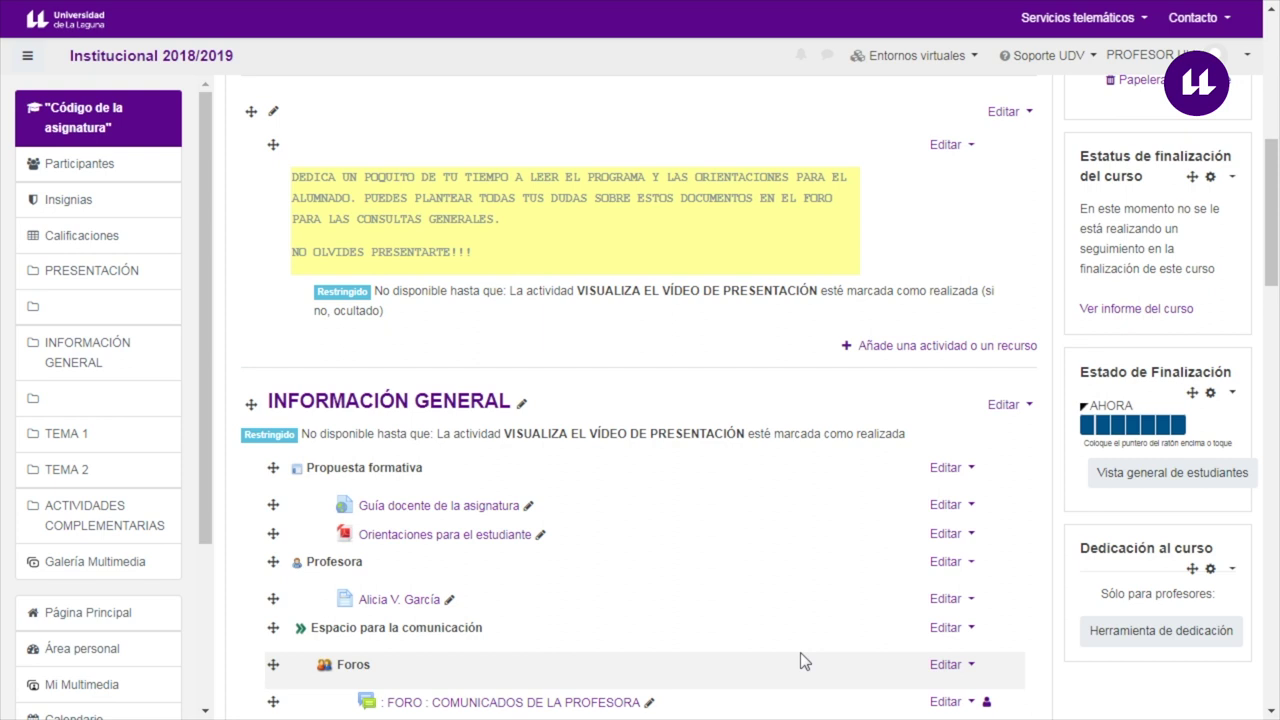
Switch to the student's view of the course, review the completion details from the Estatus de finalización del curso block, and return to the course.
key("alt+Tab")
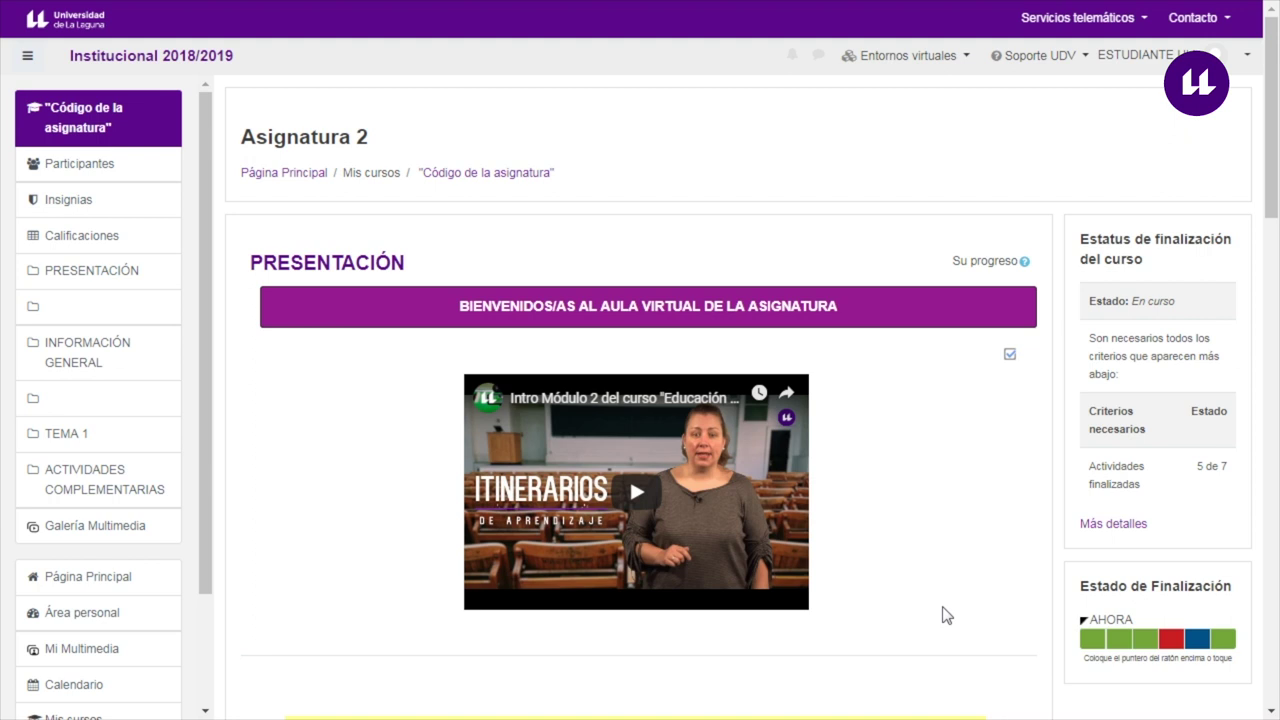
scroll(1123, 481, "down", 3)
scroll(1110, 490, "up", 3)
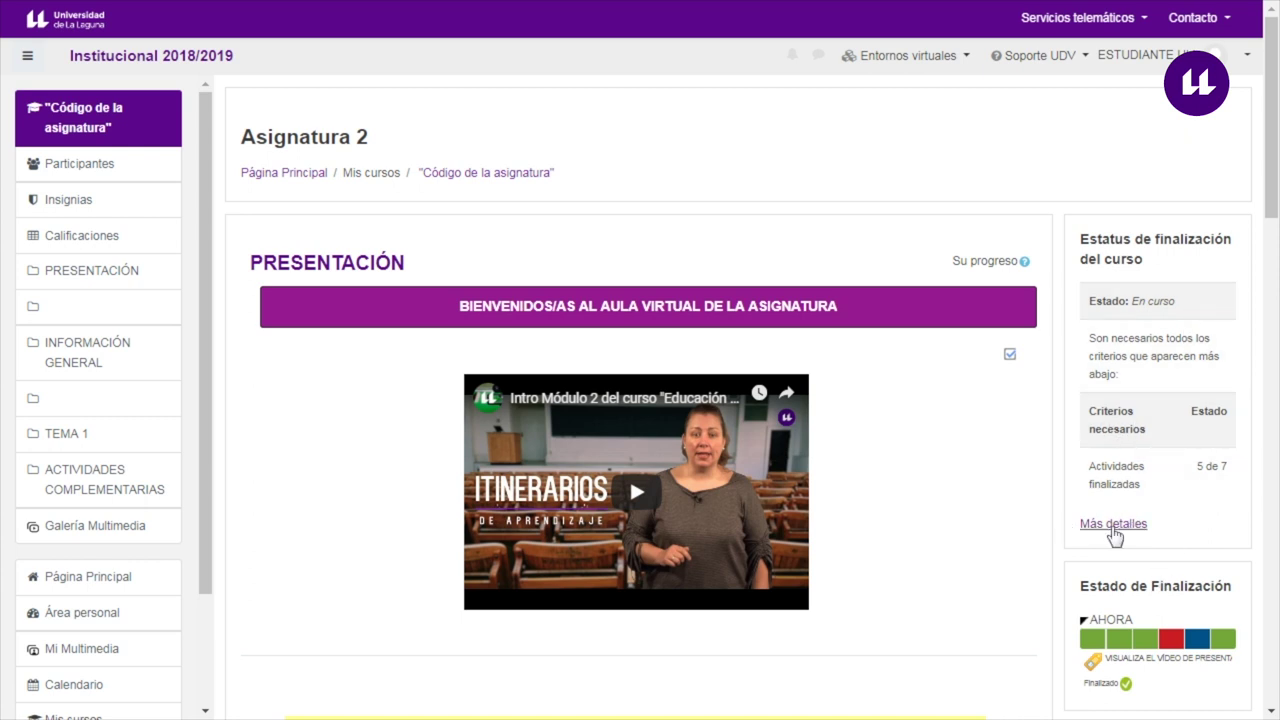
left_click(1112, 527)
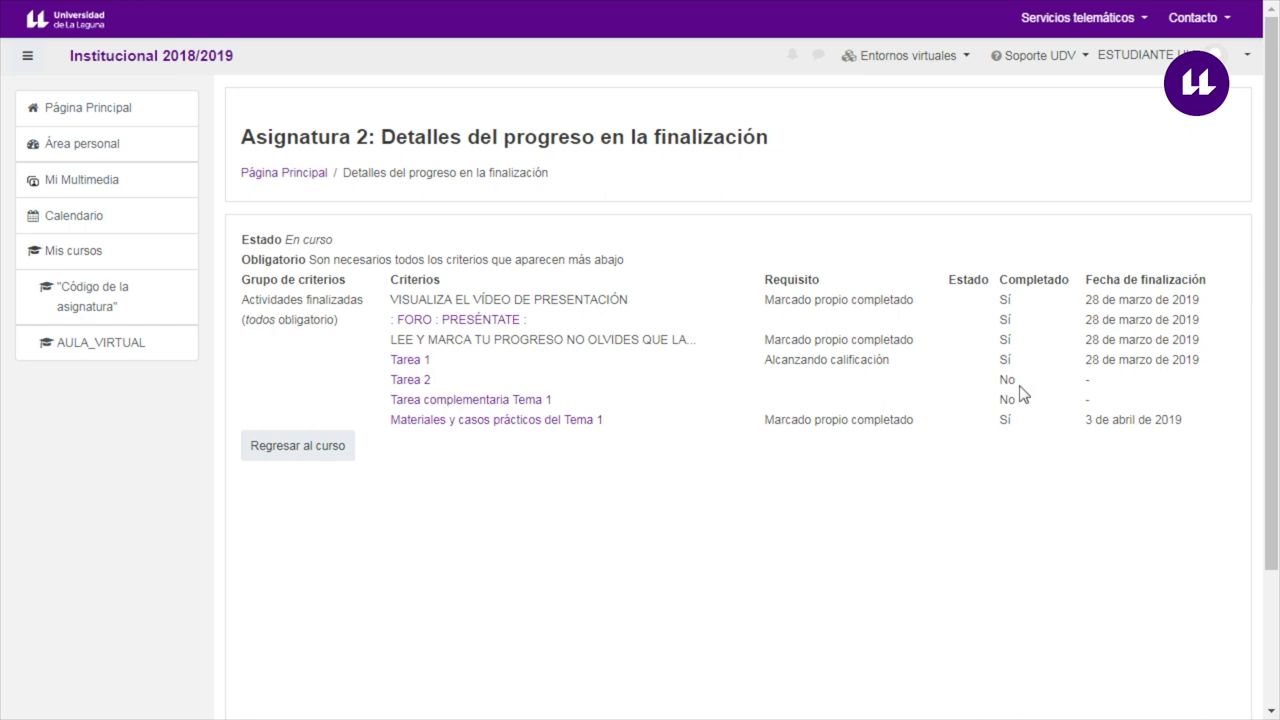
left_click(286, 452)
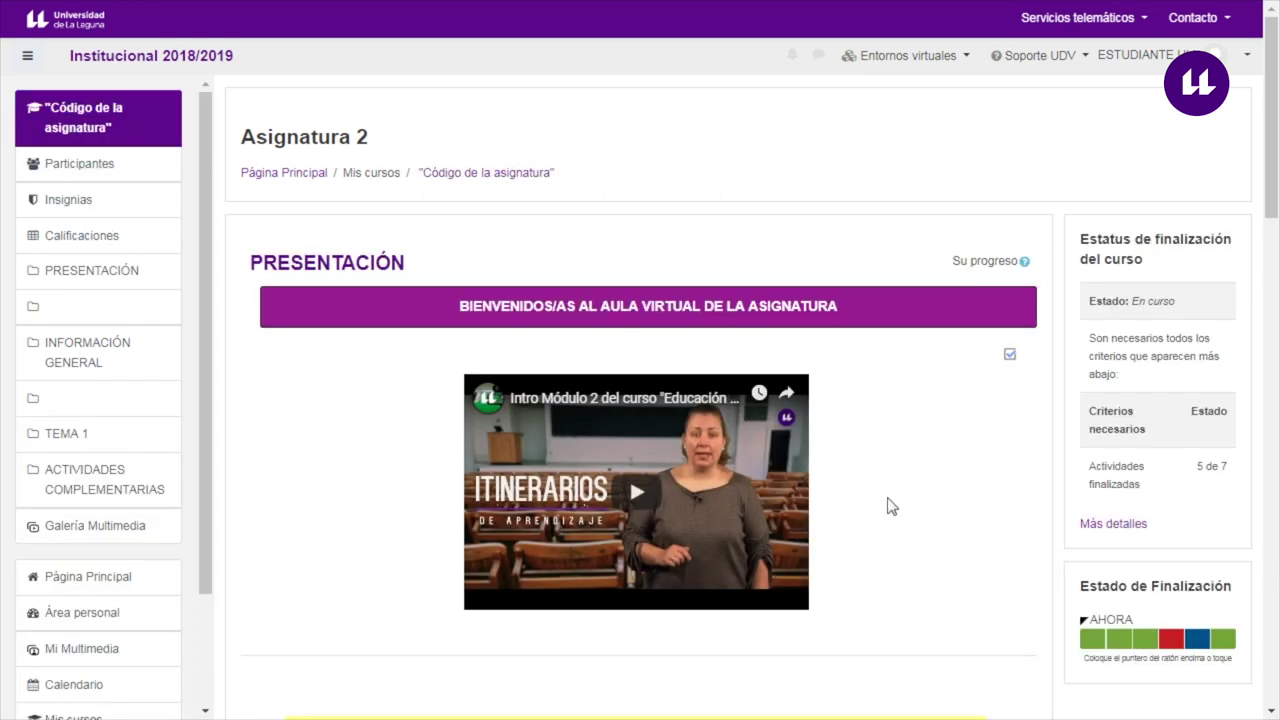
Examine the status of individual activities in the student's Estado de Finalización progress bar.
scroll(993, 512, "down", 1)
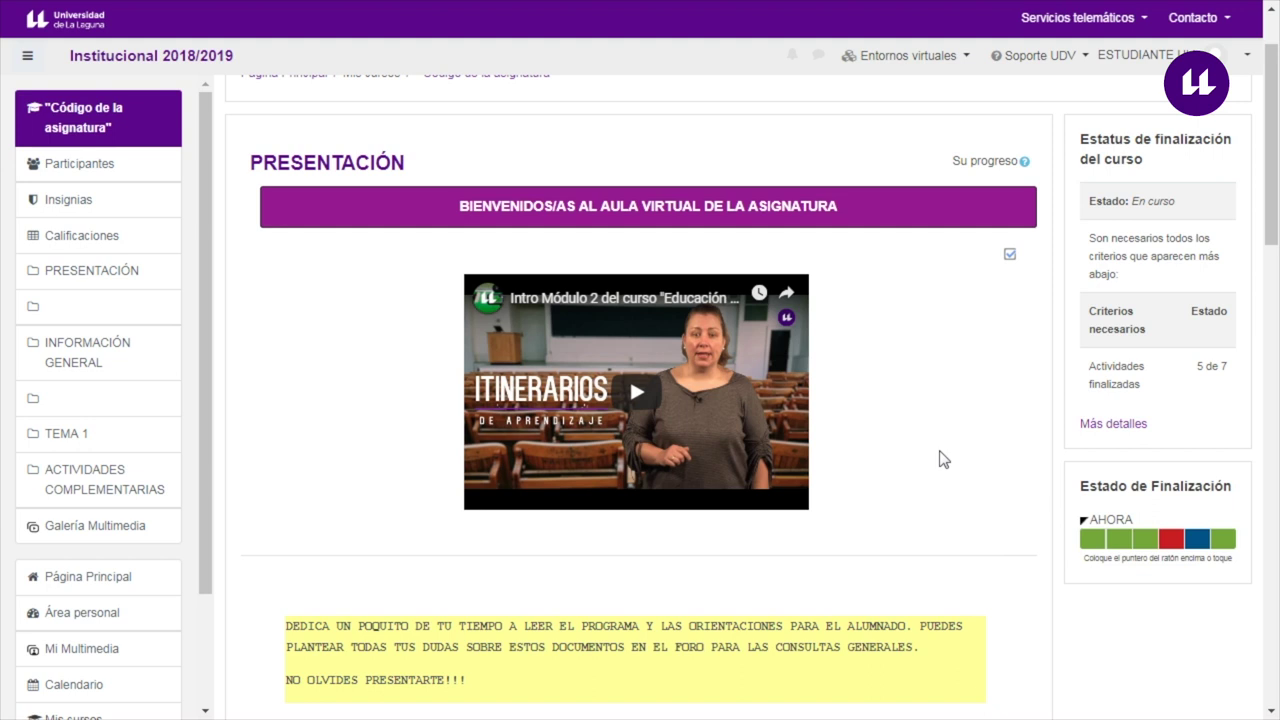
scroll(943, 459, "down", 1)
mouse_move(1120, 438)
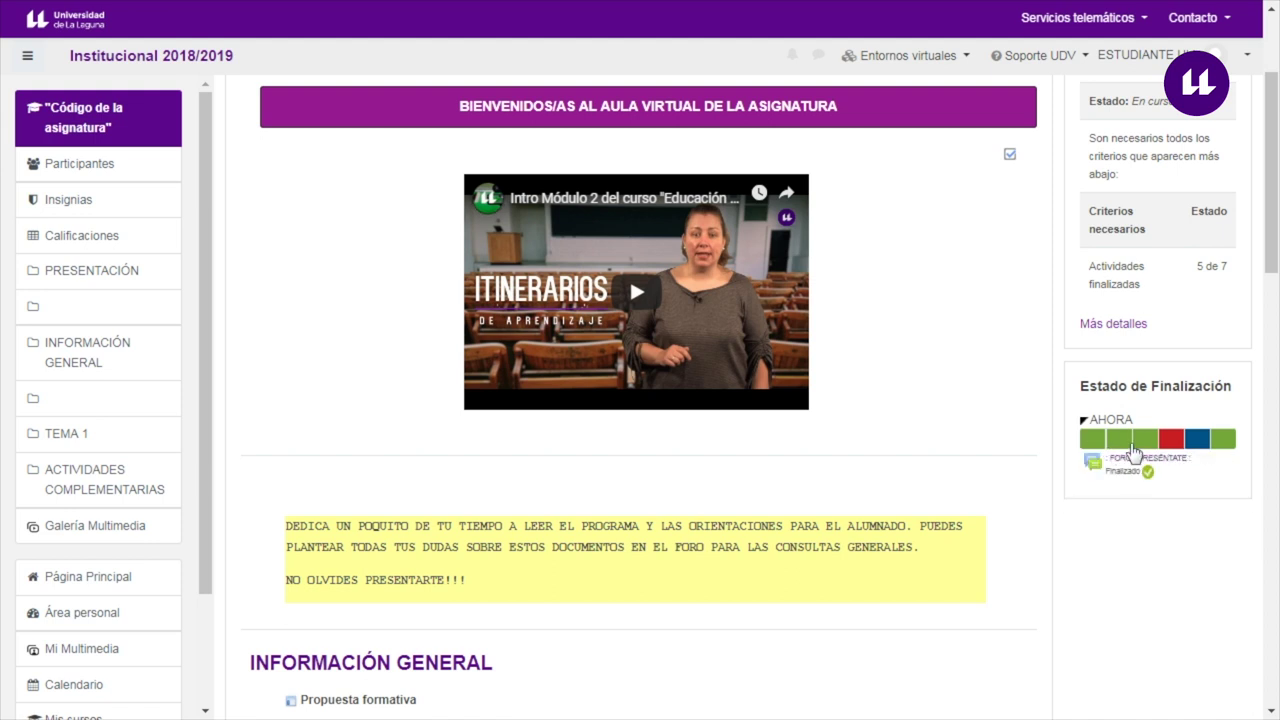
mouse_move(1198, 437)
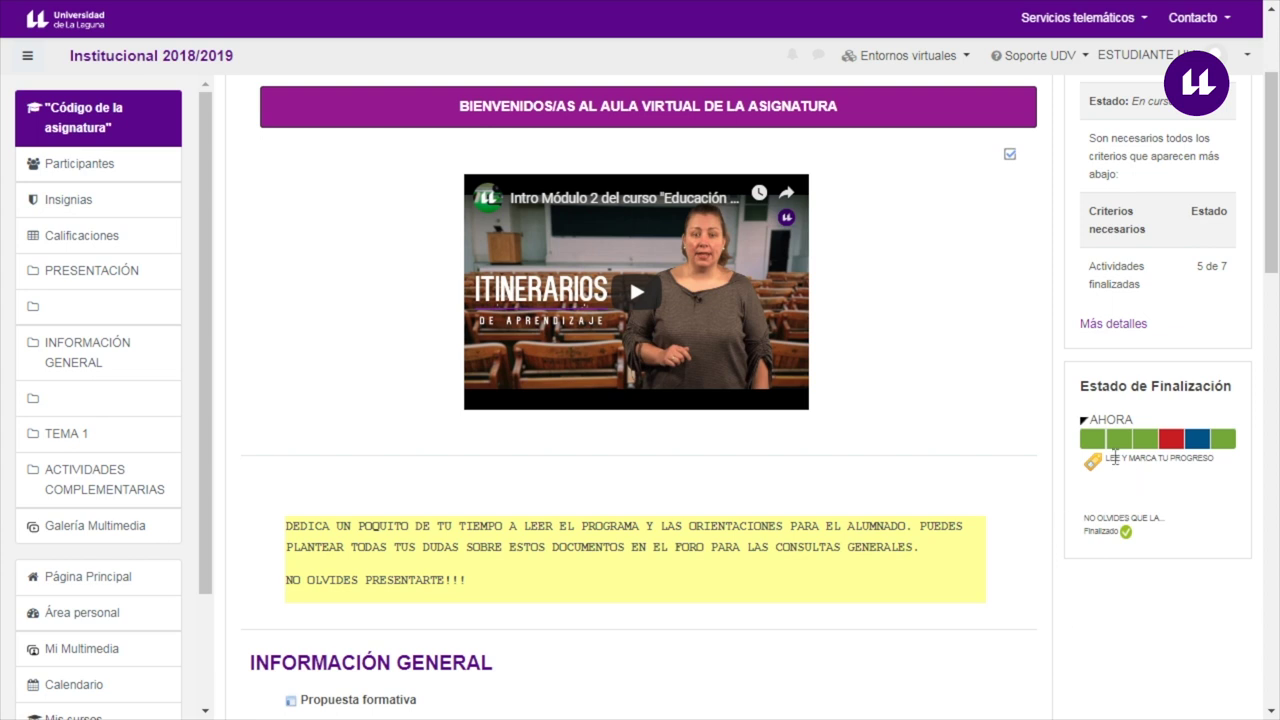
Return to the teacher's view of the course and recheck the completion, progress and dedication blocks.
scroll(970, 400, "up", 1)
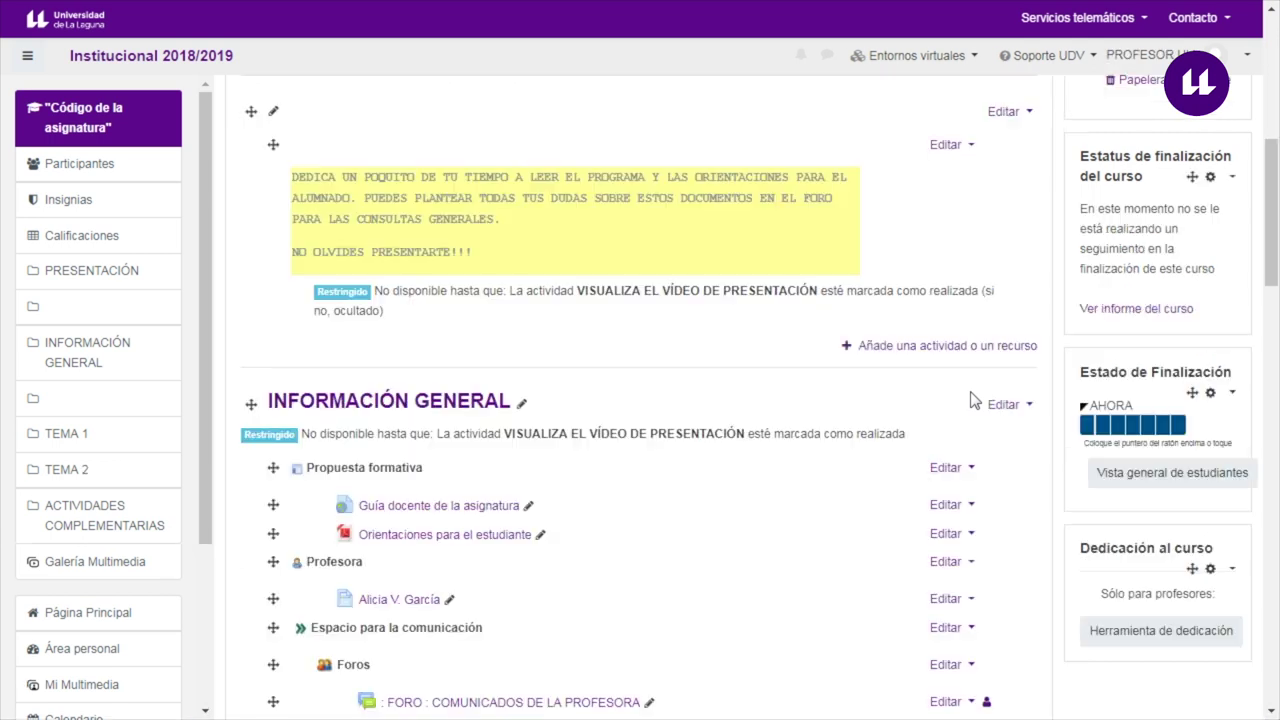
scroll(1160, 415, "up", 1)
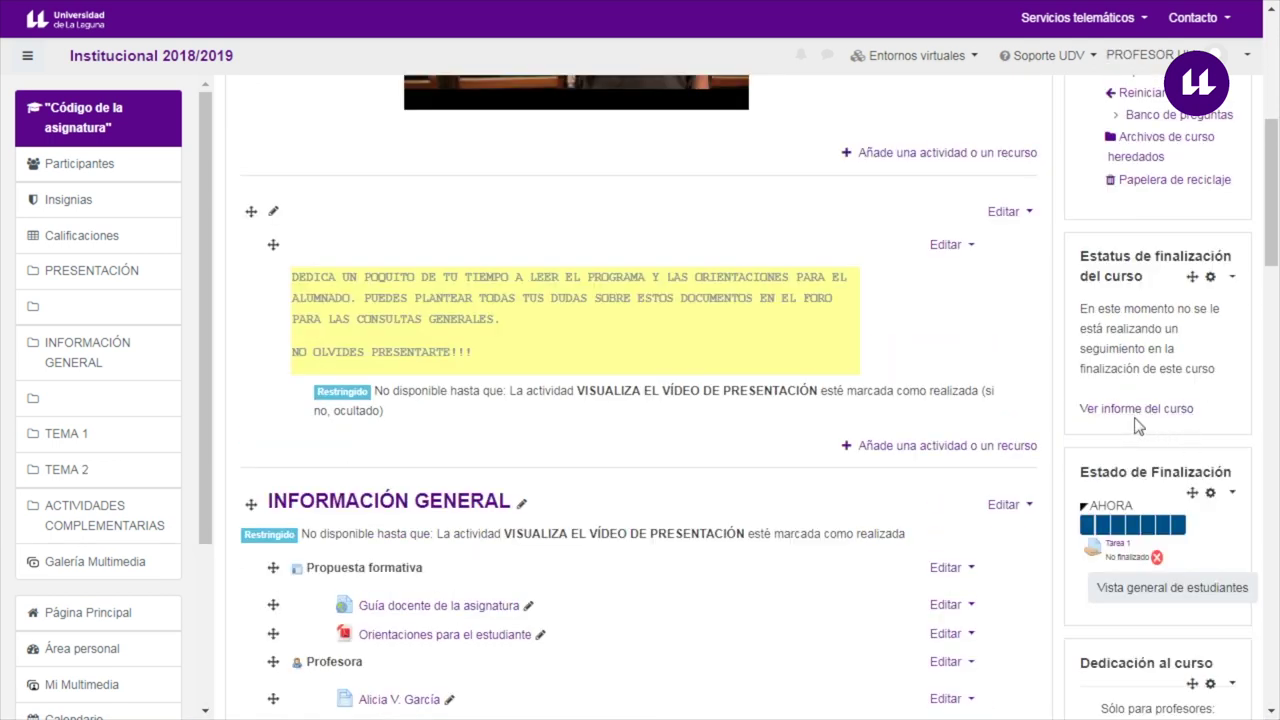
scroll(1136, 426, "down", 1)
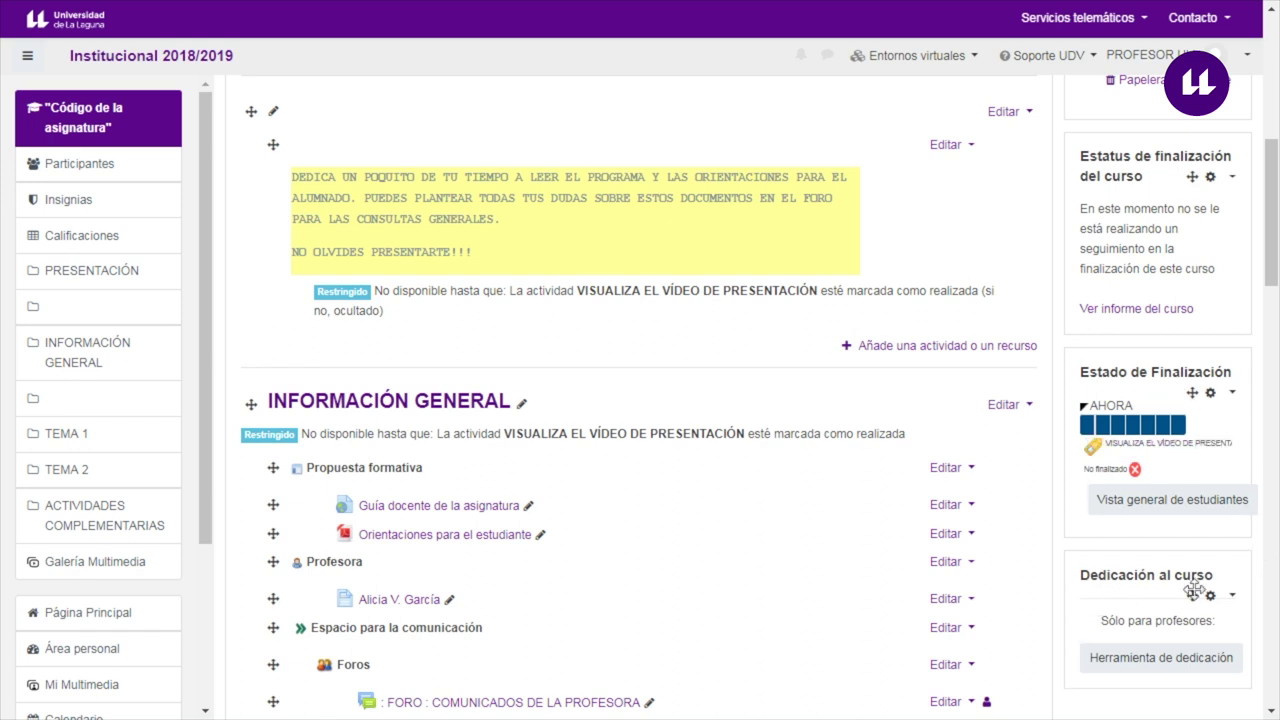